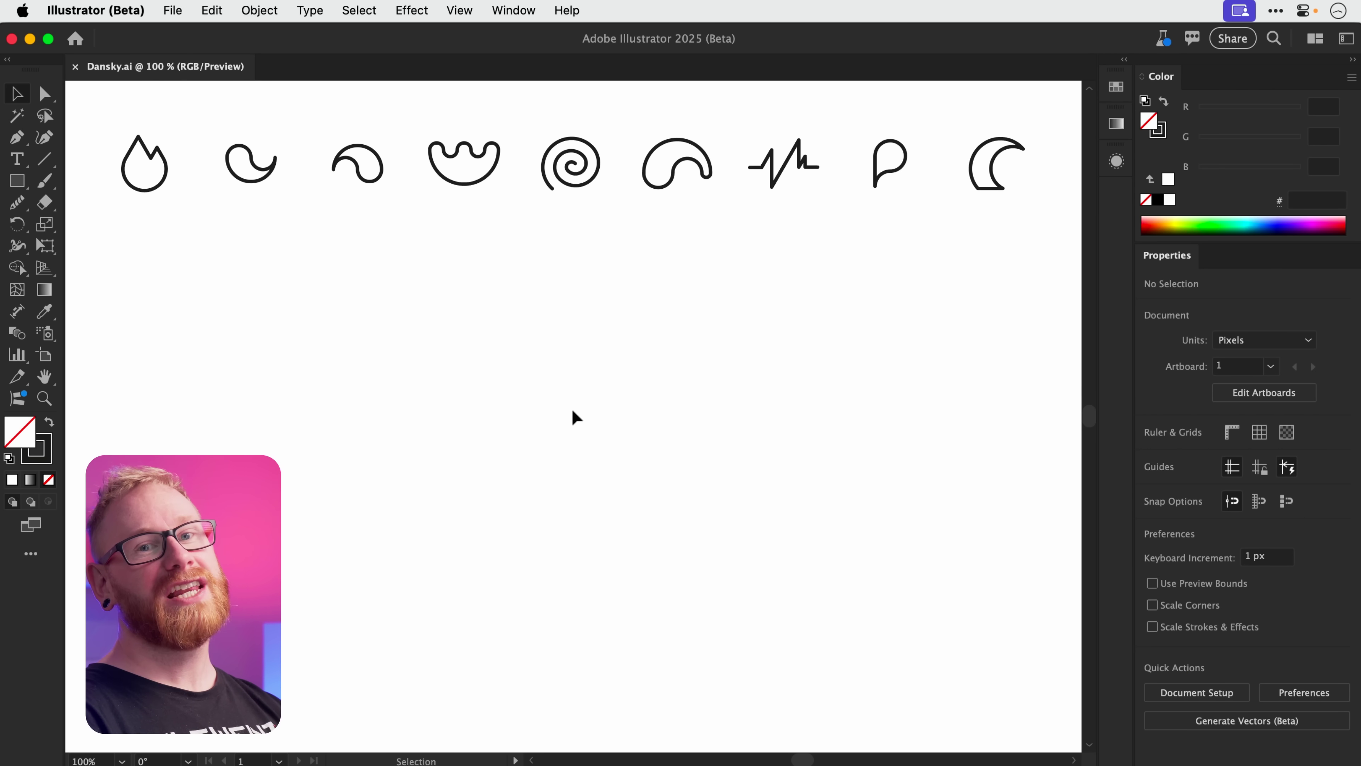
Switch from the Illustrator (Beta) document to the Creative Cloud desktop app.
{"action": "key", "text": "super+Tab"}
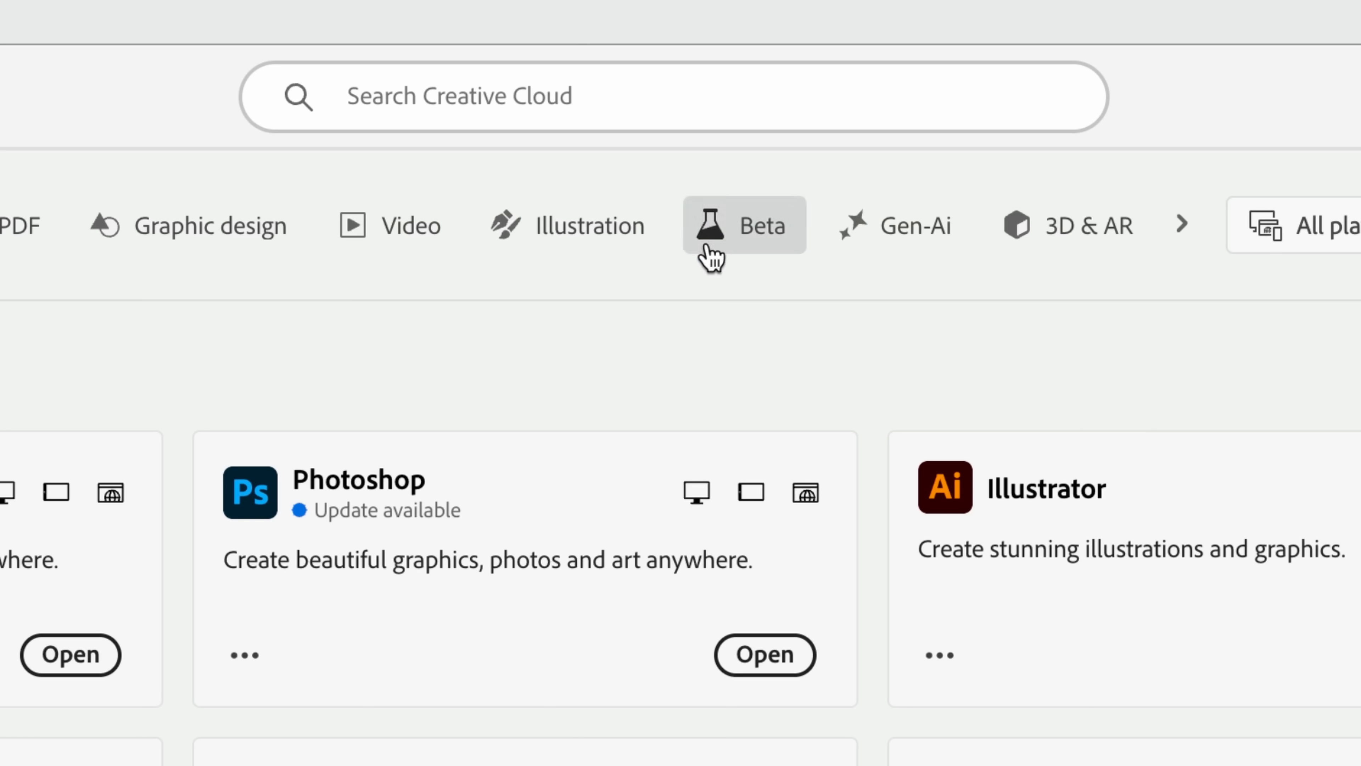
Filter Creative Cloud to Beta apps and launch Illustrator (Beta) v 29.1.
{"action": "left_click", "coordinate": [710, 225]}
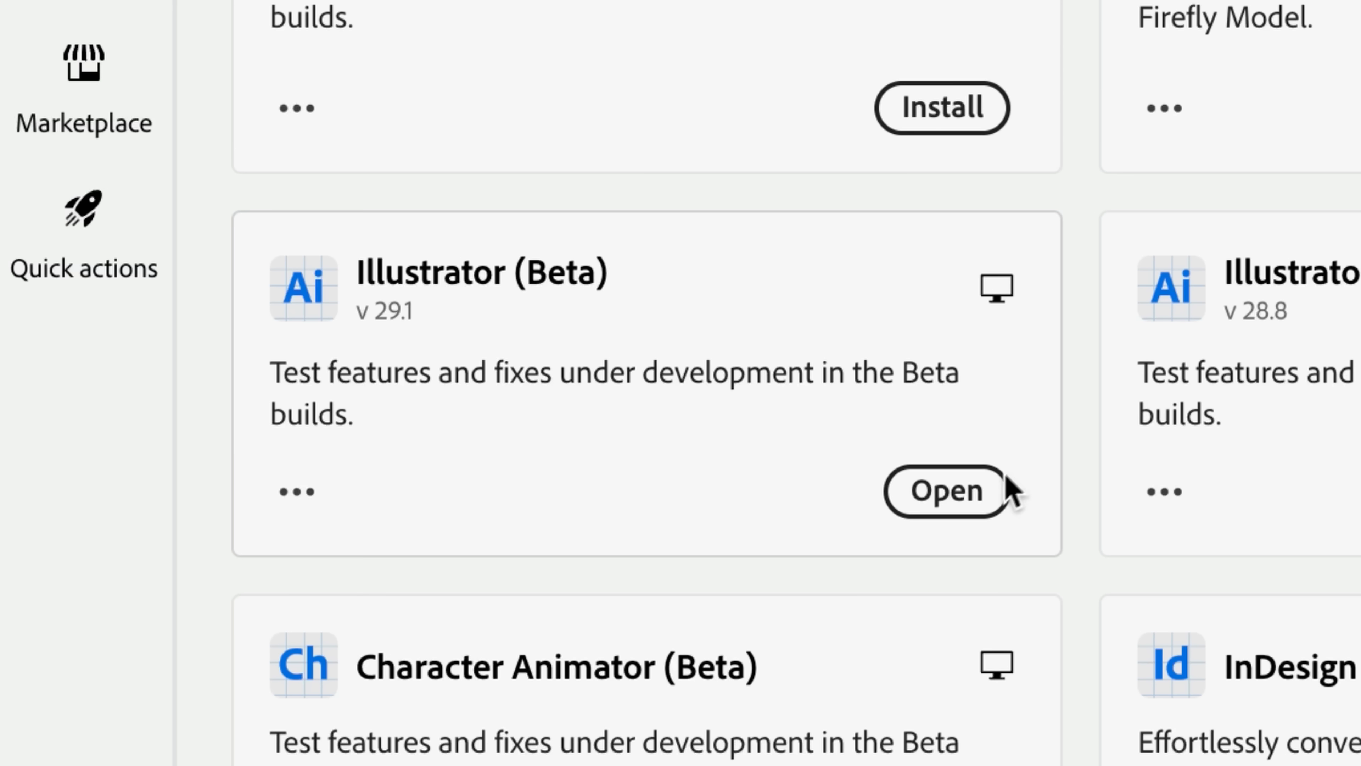
{"action": "left_click", "coordinate": [970, 510]}
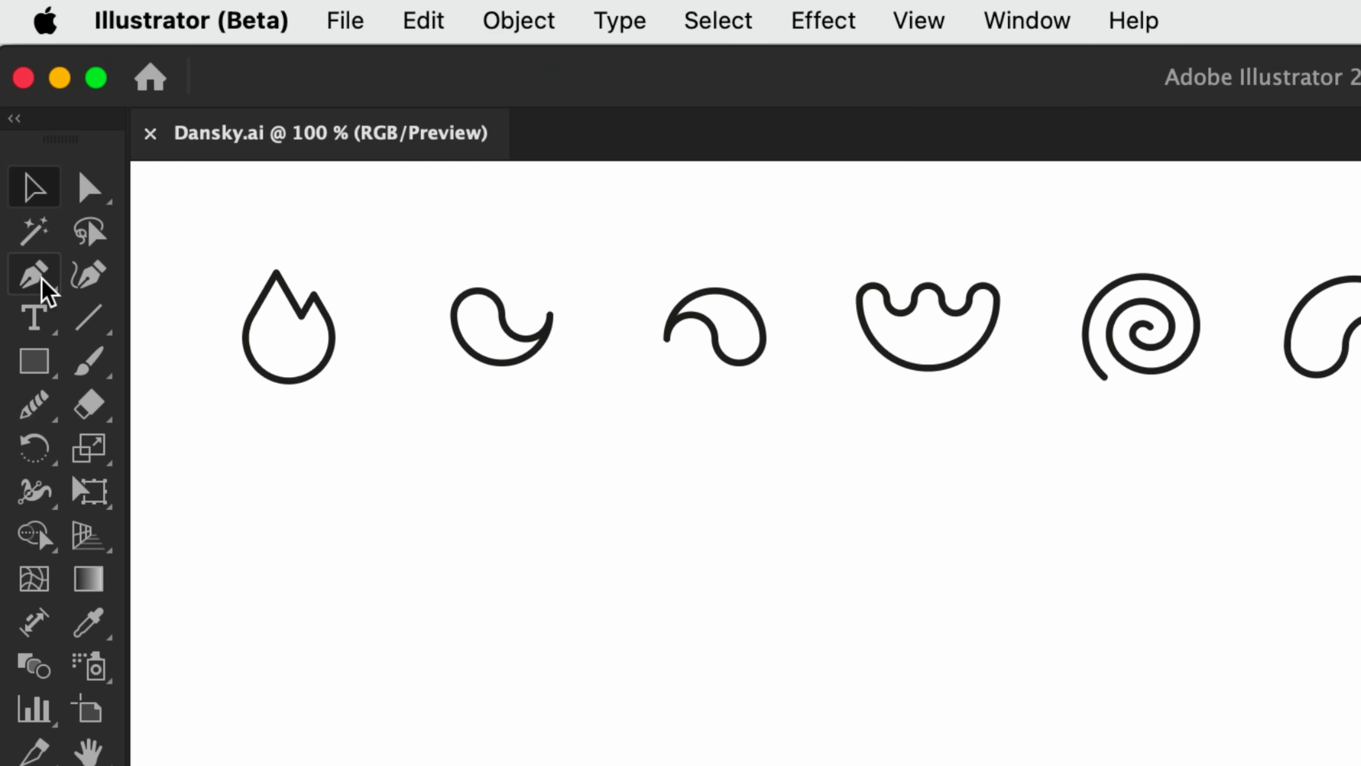
Switch to the Quick Pen Tool and place a new path's first point.
{"action": "left_click", "coordinate": [43, 290]}
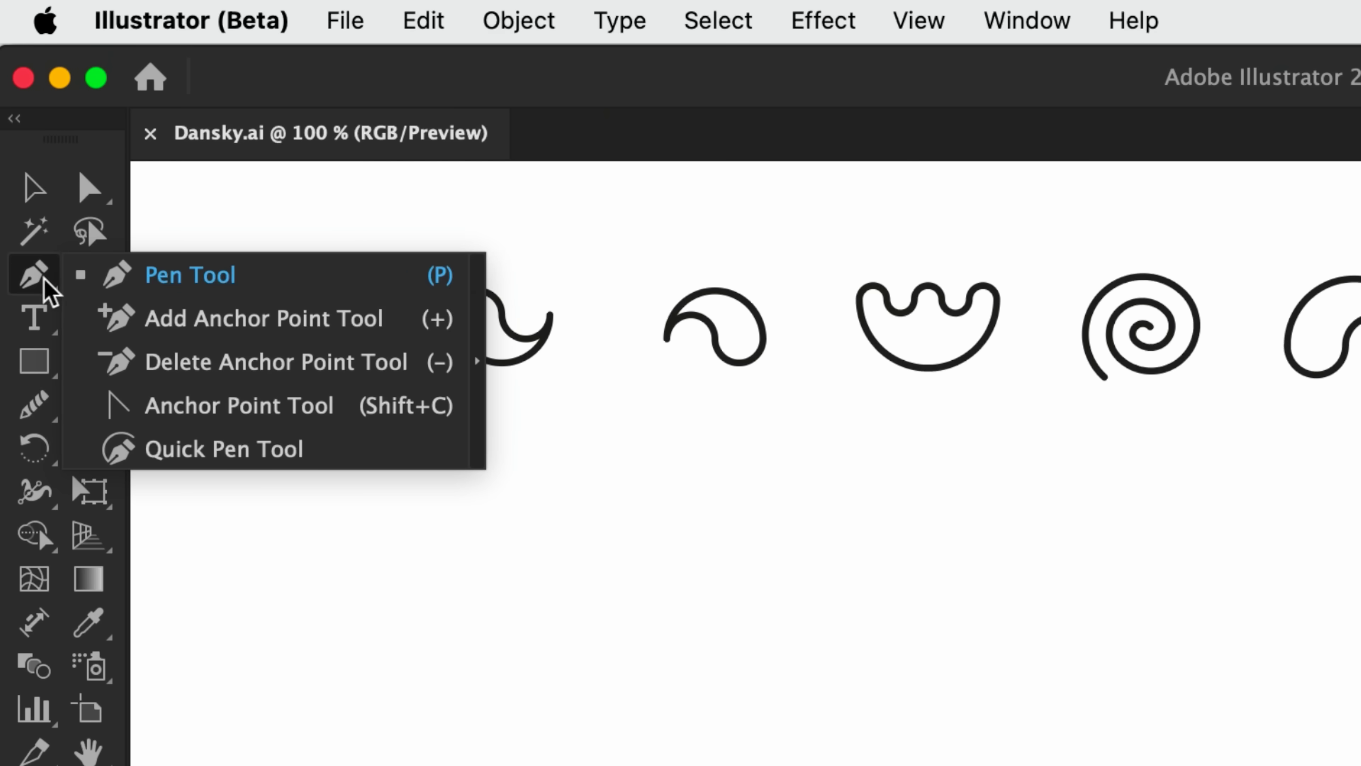
{"action": "left_click", "coordinate": [124, 449]}
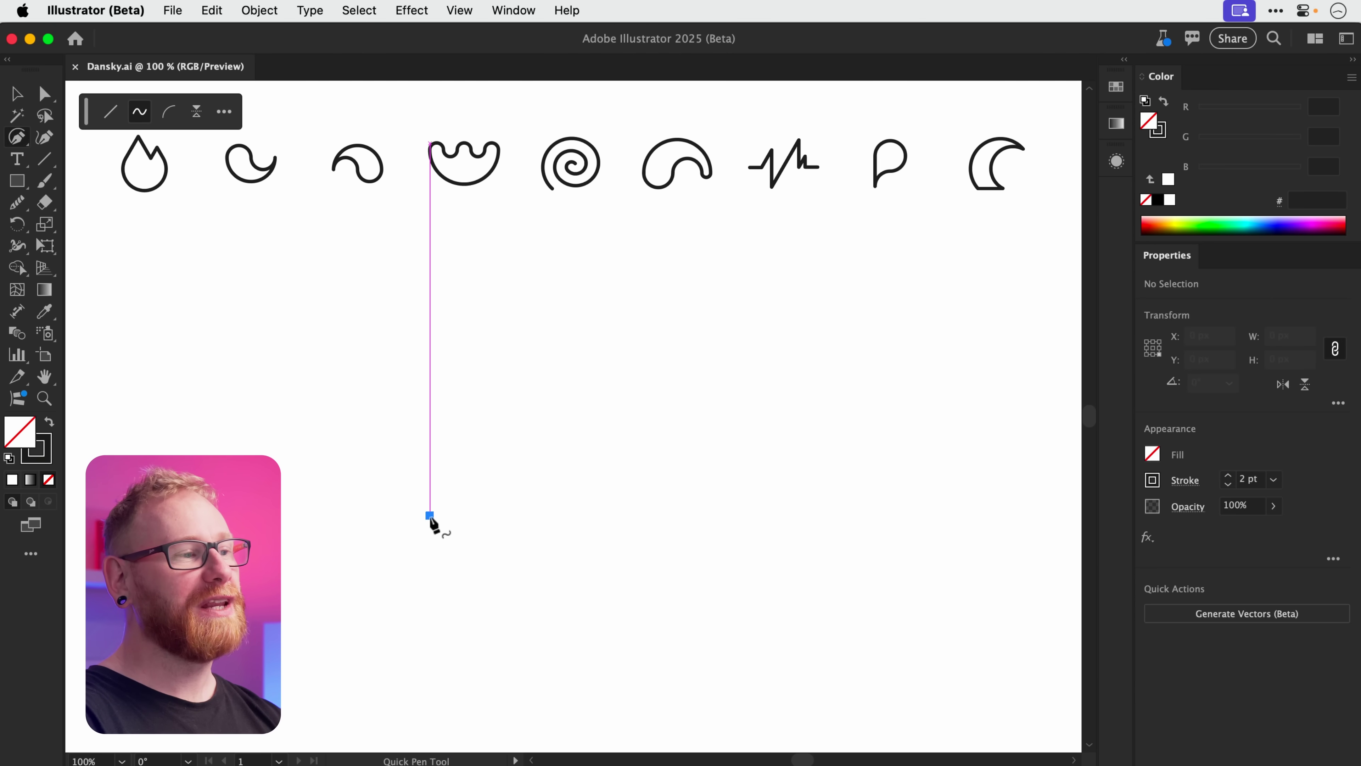
{"action": "left_click", "coordinate": [438, 525]}
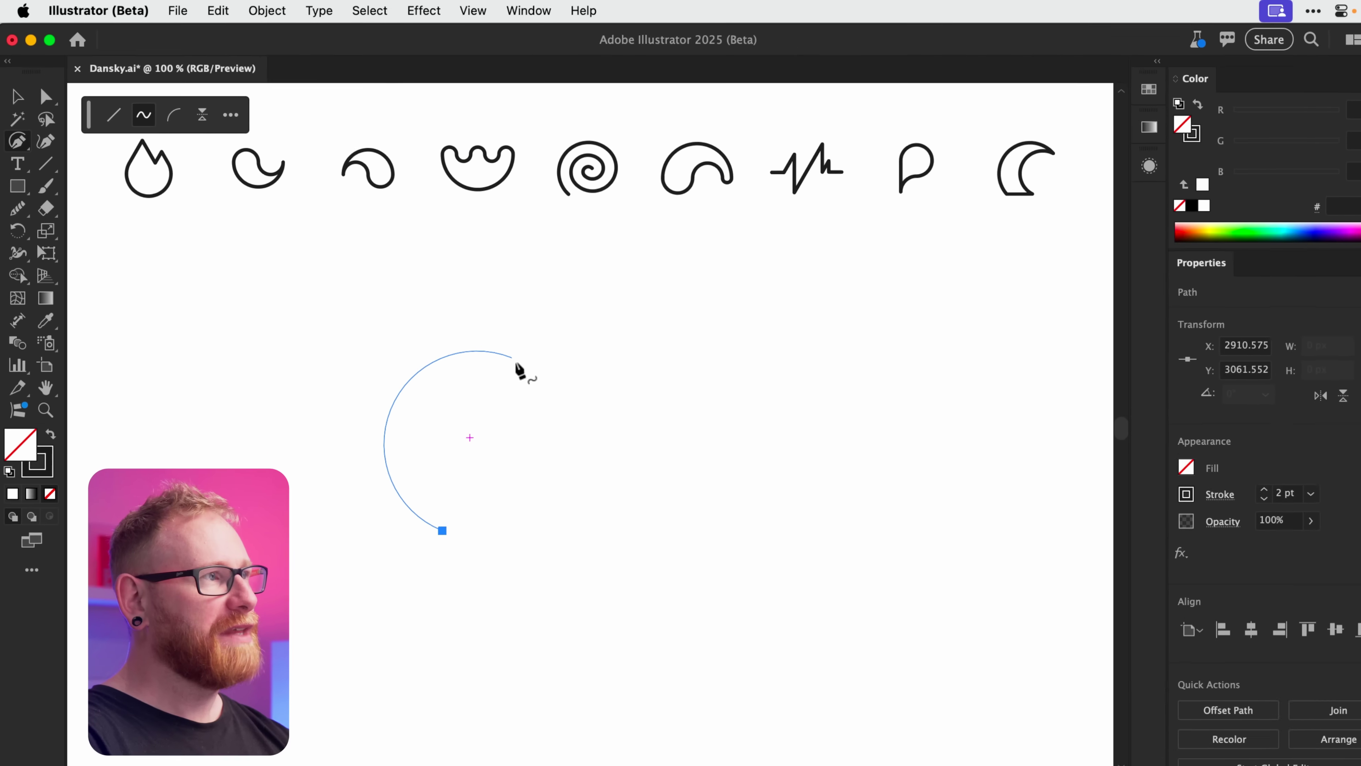
Preview arc, curve and straight-line segment modes using A, Tab and 1.
{"action": "key", "text": "a"}
{"action": "key", "text": "Tab"}
{"action": "key", "text": "Tab"}
{"action": "key", "text": "Tab"}
{"action": "key", "text": "Tab"}
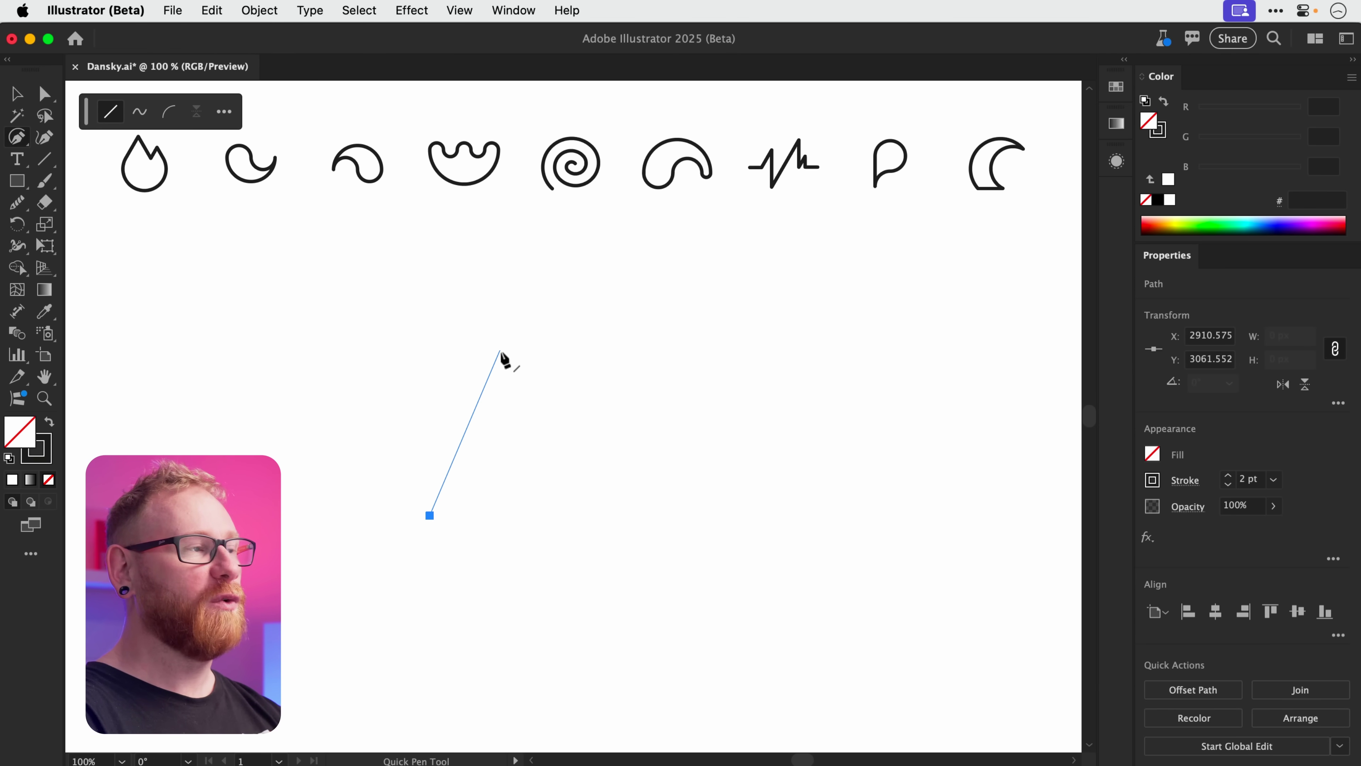
{"action": "key", "text": "Tab"}
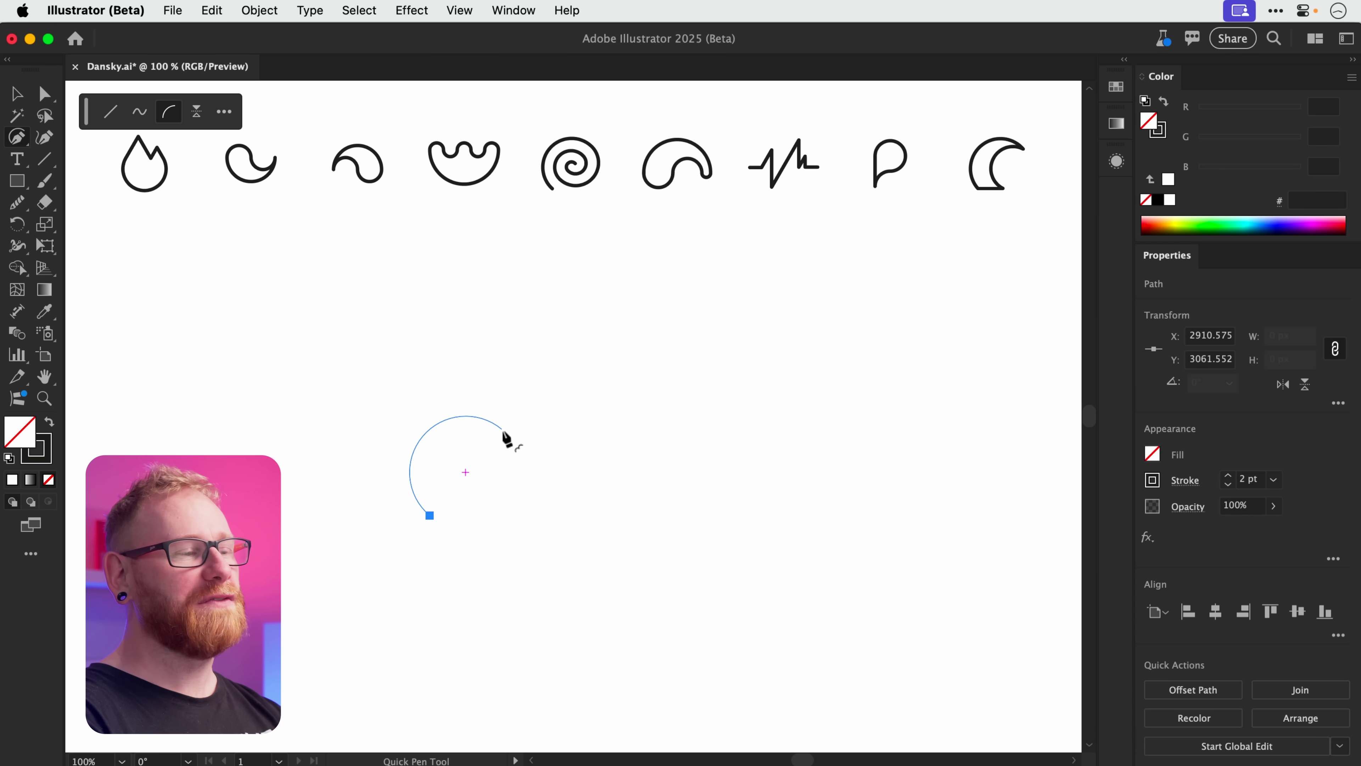
{"action": "key", "text": "1"}
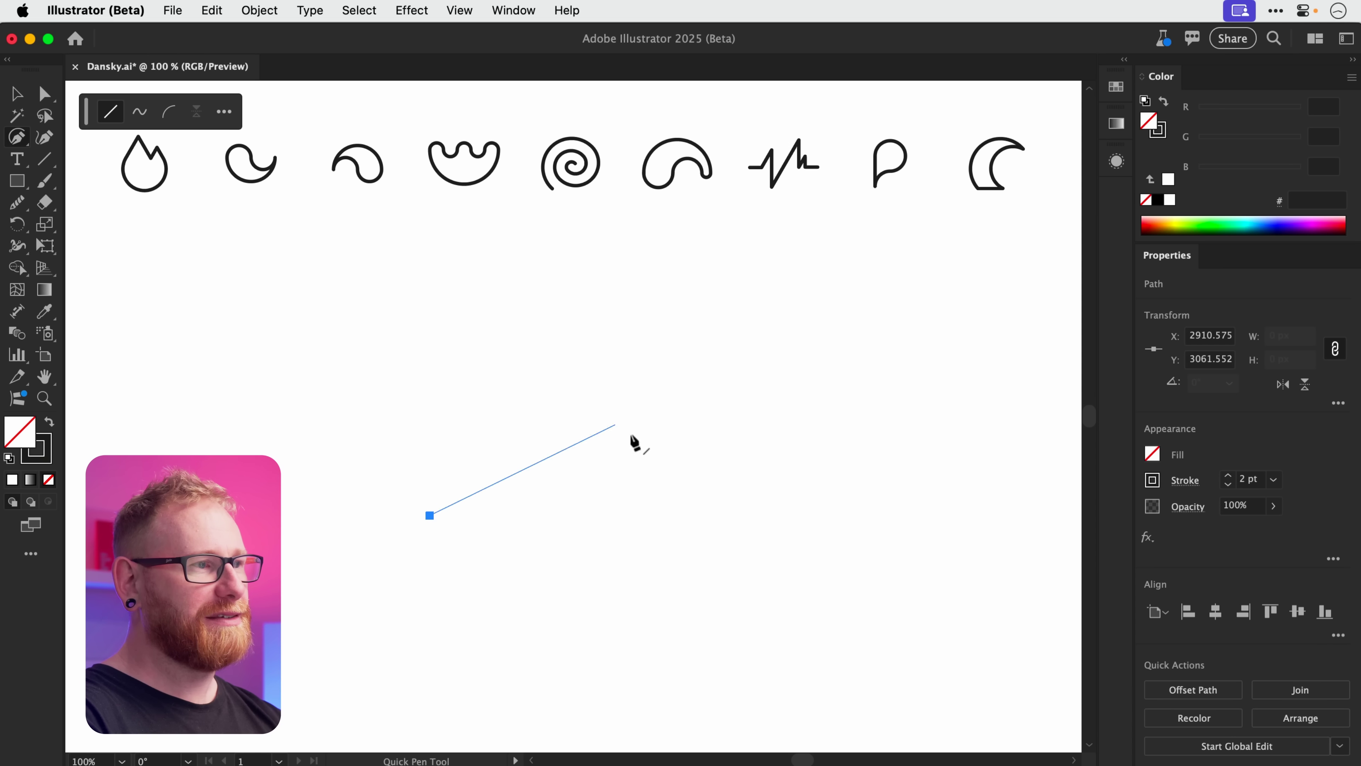
Draw a flame with two straight zigzag peaks closed by a rounded curved bottom.
{"action": "key", "text": "v"}
{"action": "left_click", "coordinate": [485, 566]}
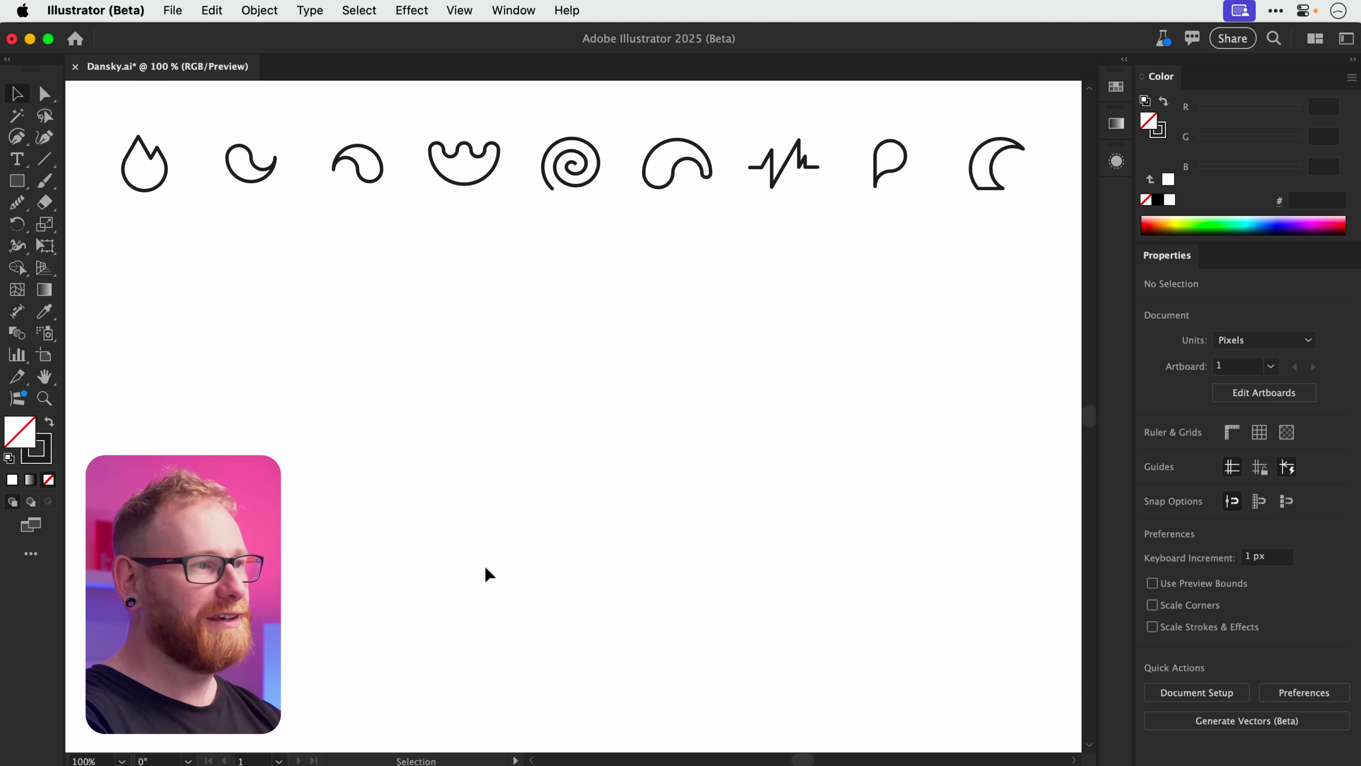
{"action": "left_click", "coordinate": [45, 280]}
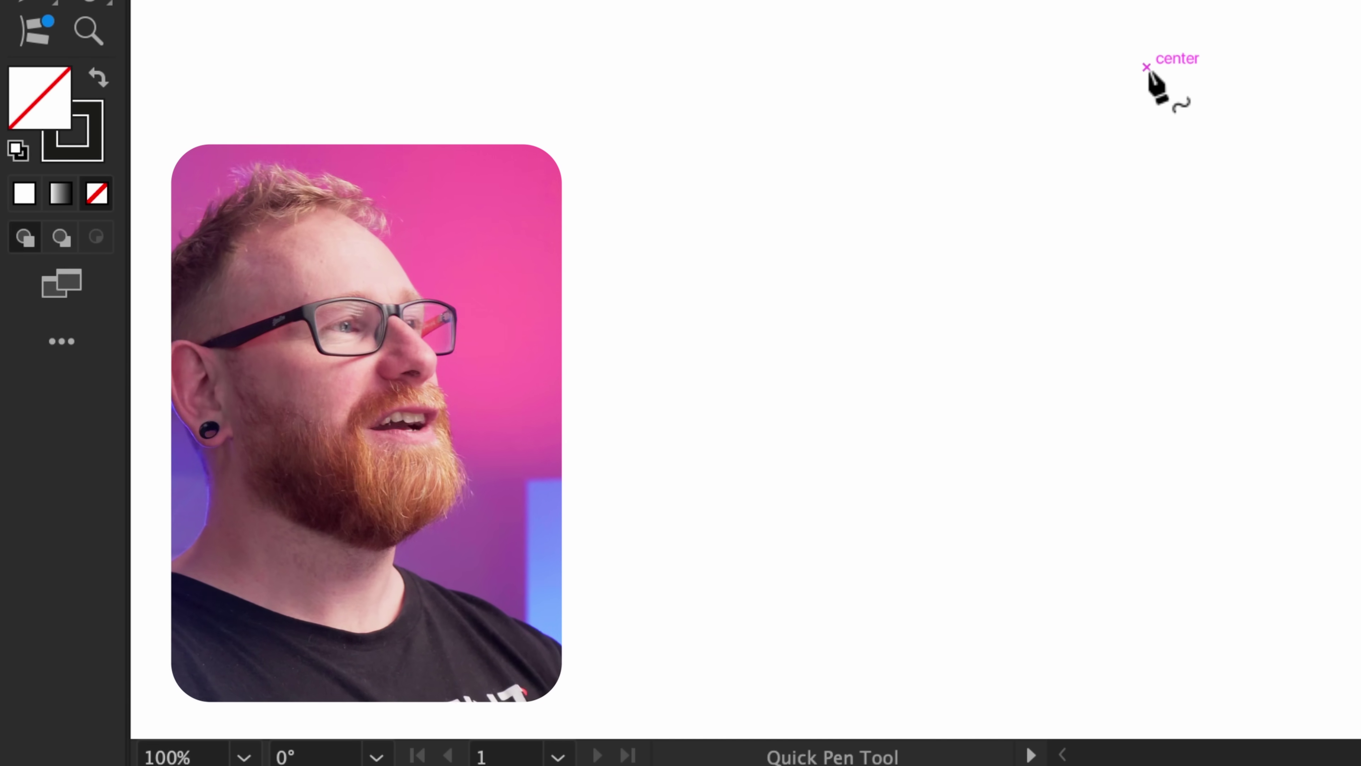
{"action": "key", "text": "1"}
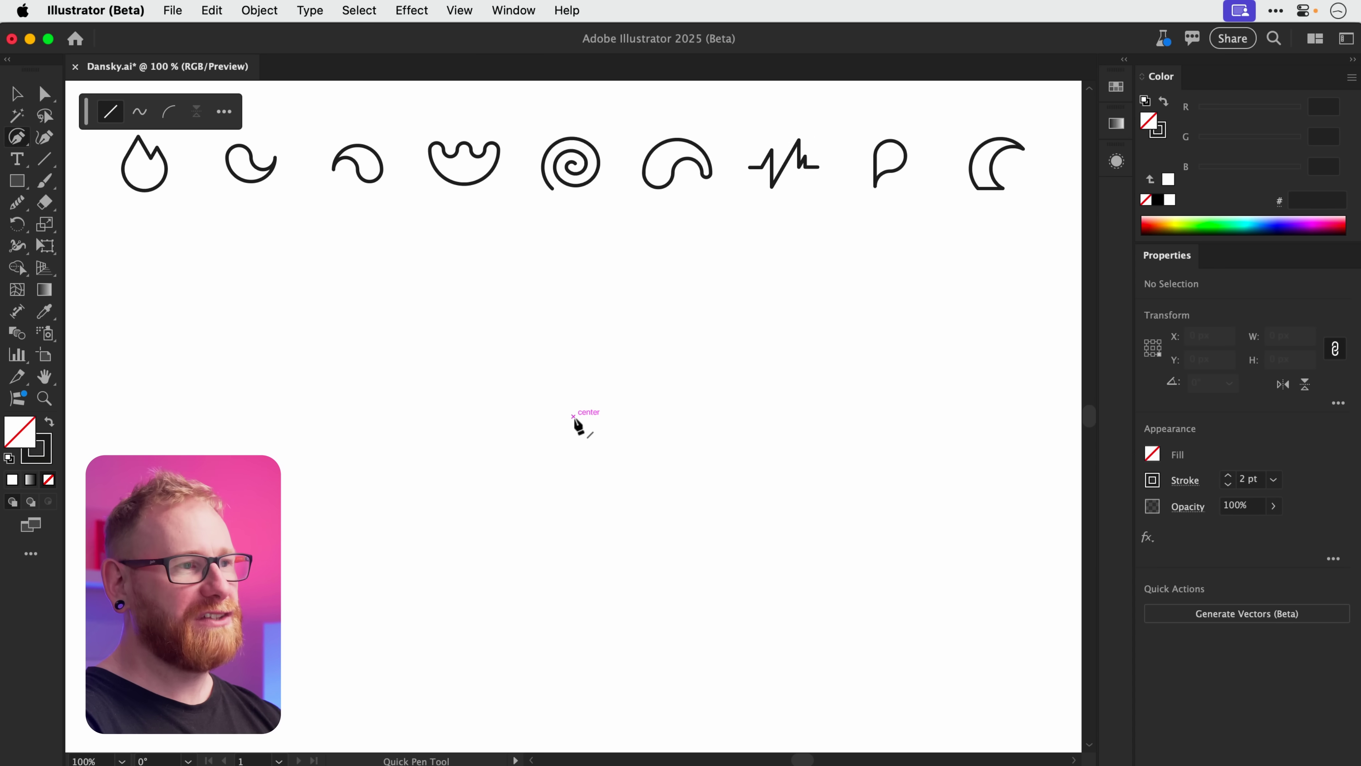
{"action": "left_click", "coordinate": [484, 427]}
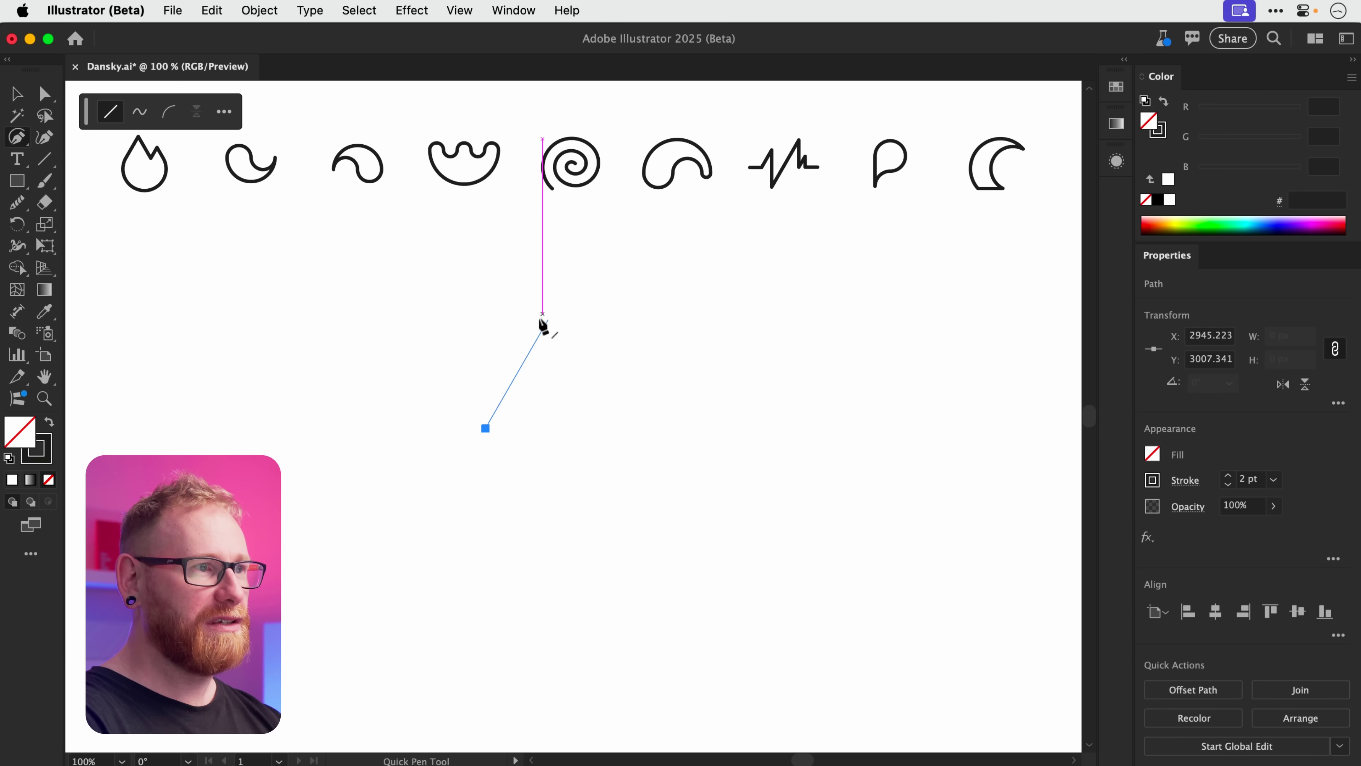
{"action": "left_click", "coordinate": [549, 316]}
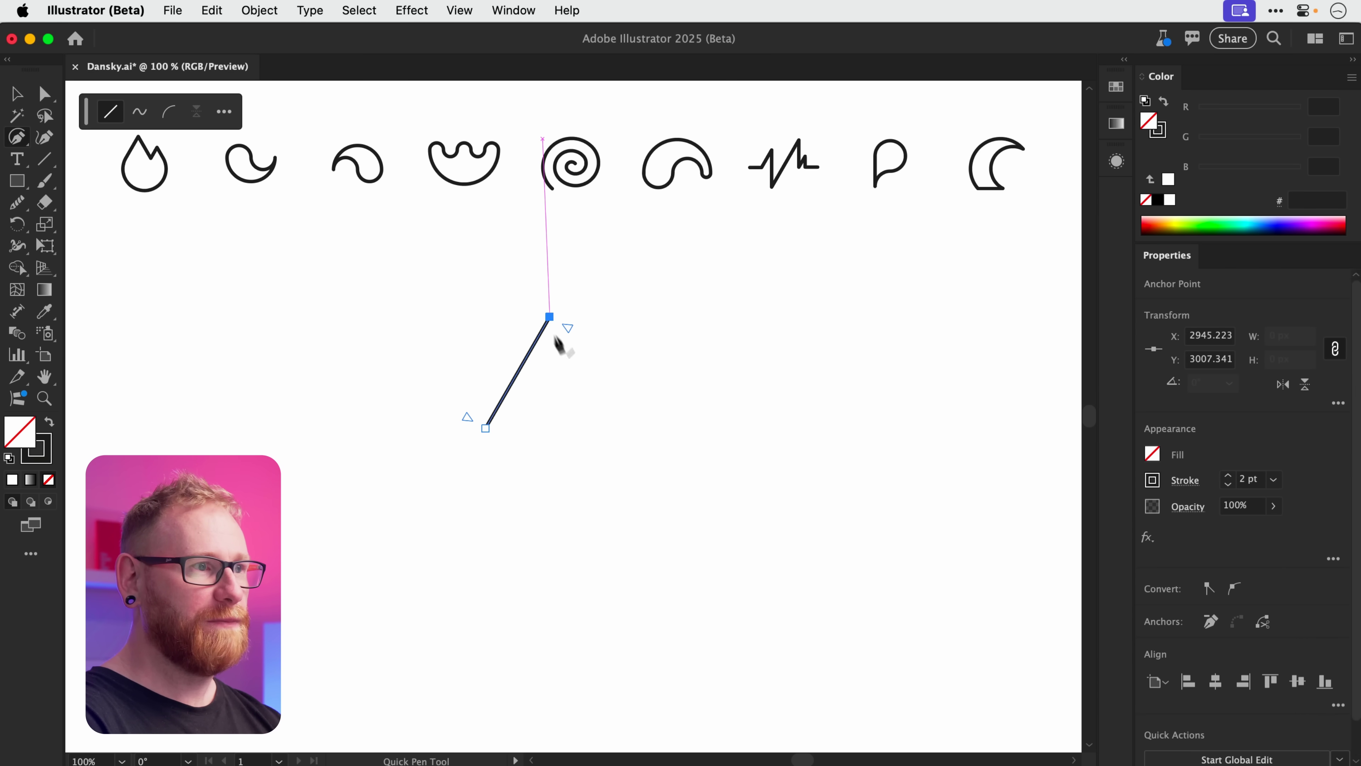
{"action": "left_click", "coordinate": [610, 420]}
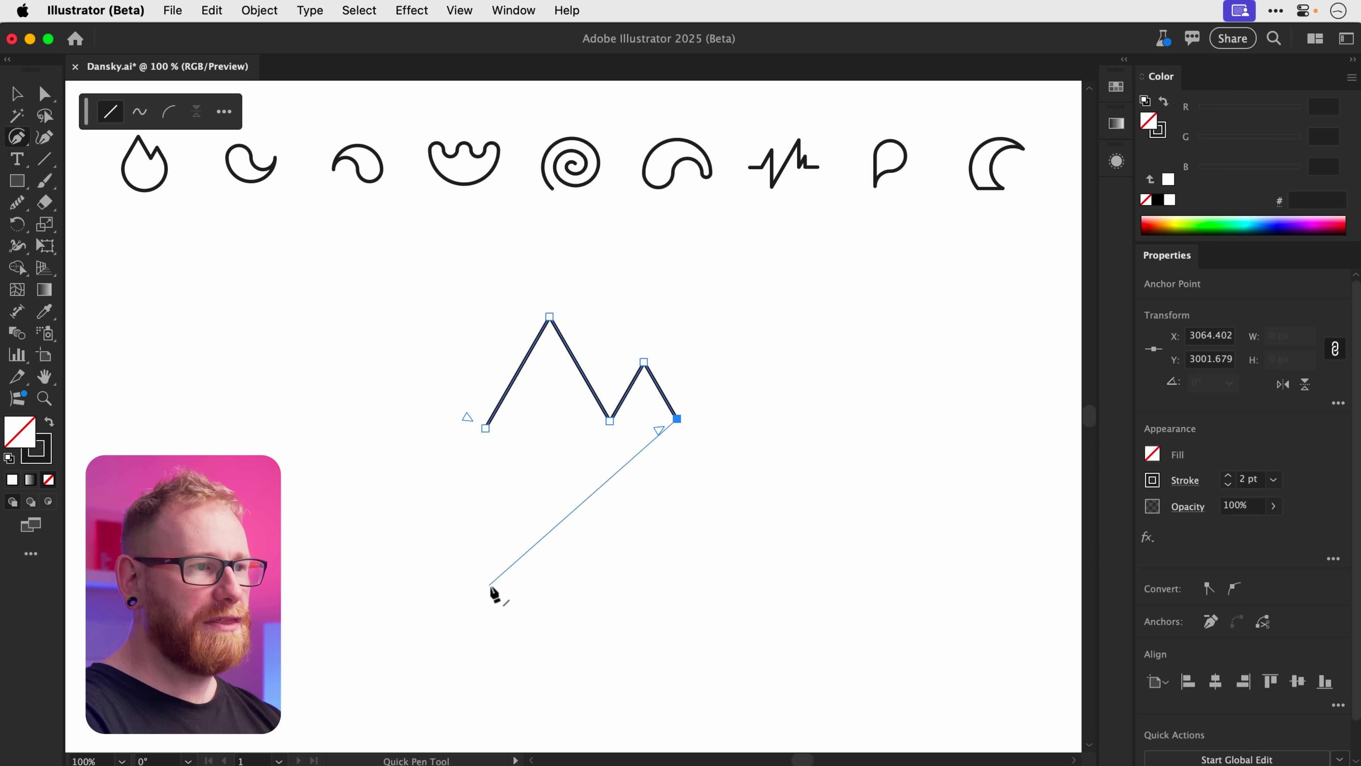
{"action": "key", "text": "Tab"}
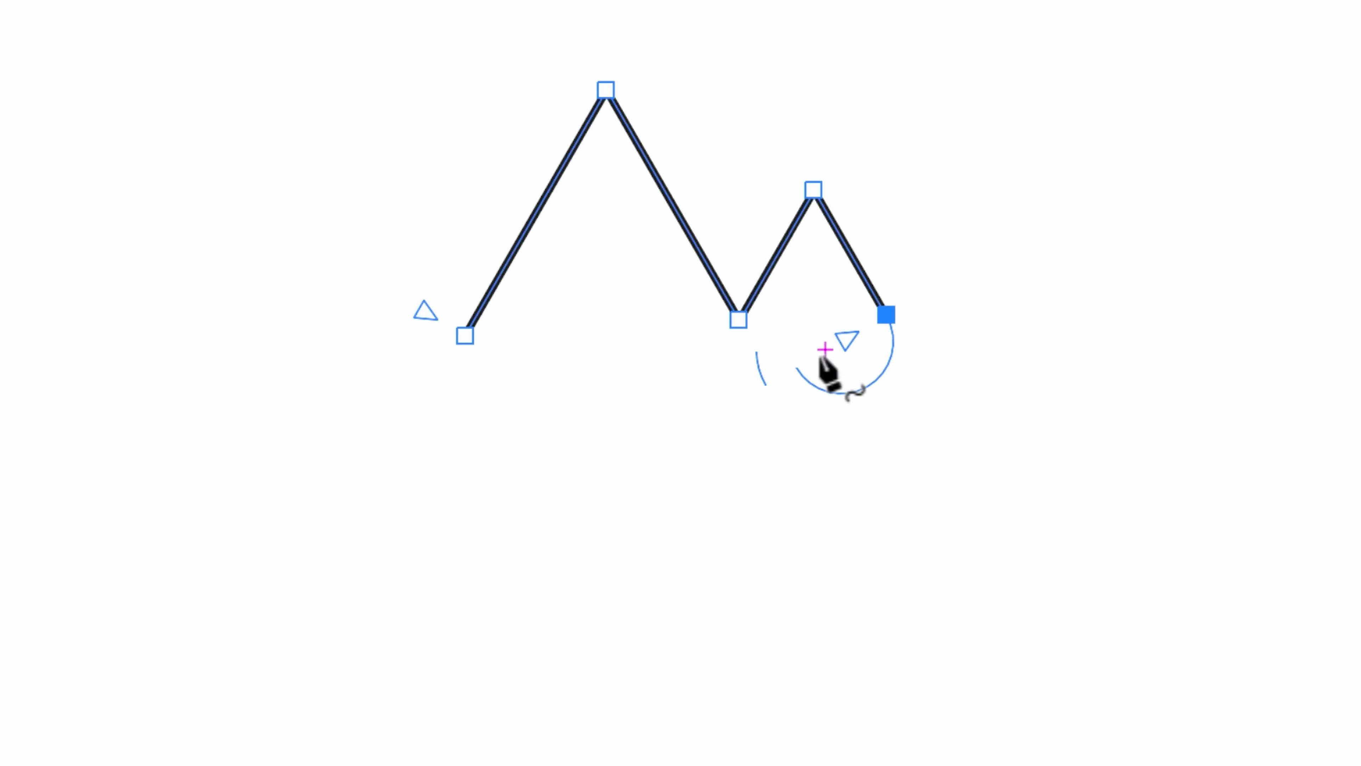
{"action": "left_click", "coordinate": [461, 346]}
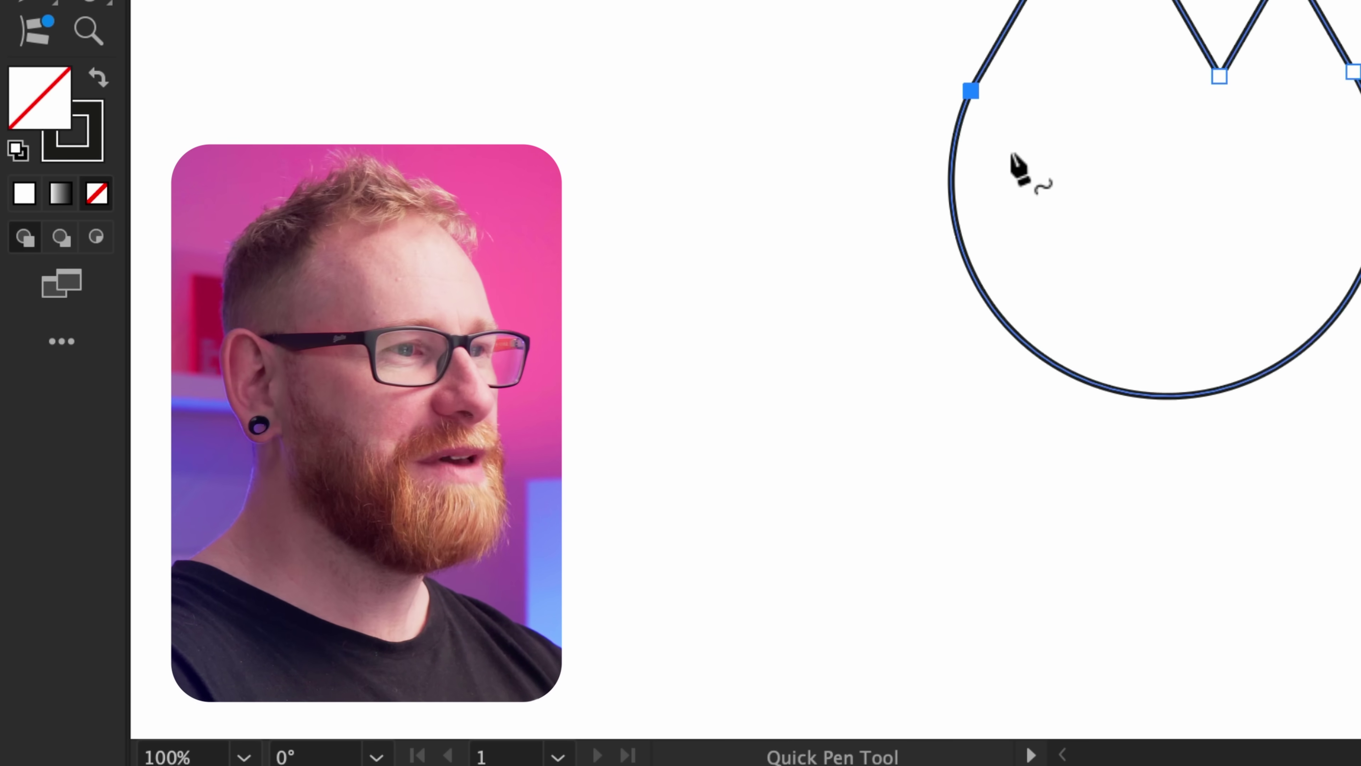
Select the flame shape and delete it.
{"action": "key", "text": "v"}
{"action": "left_click", "coordinate": [799, 44]}
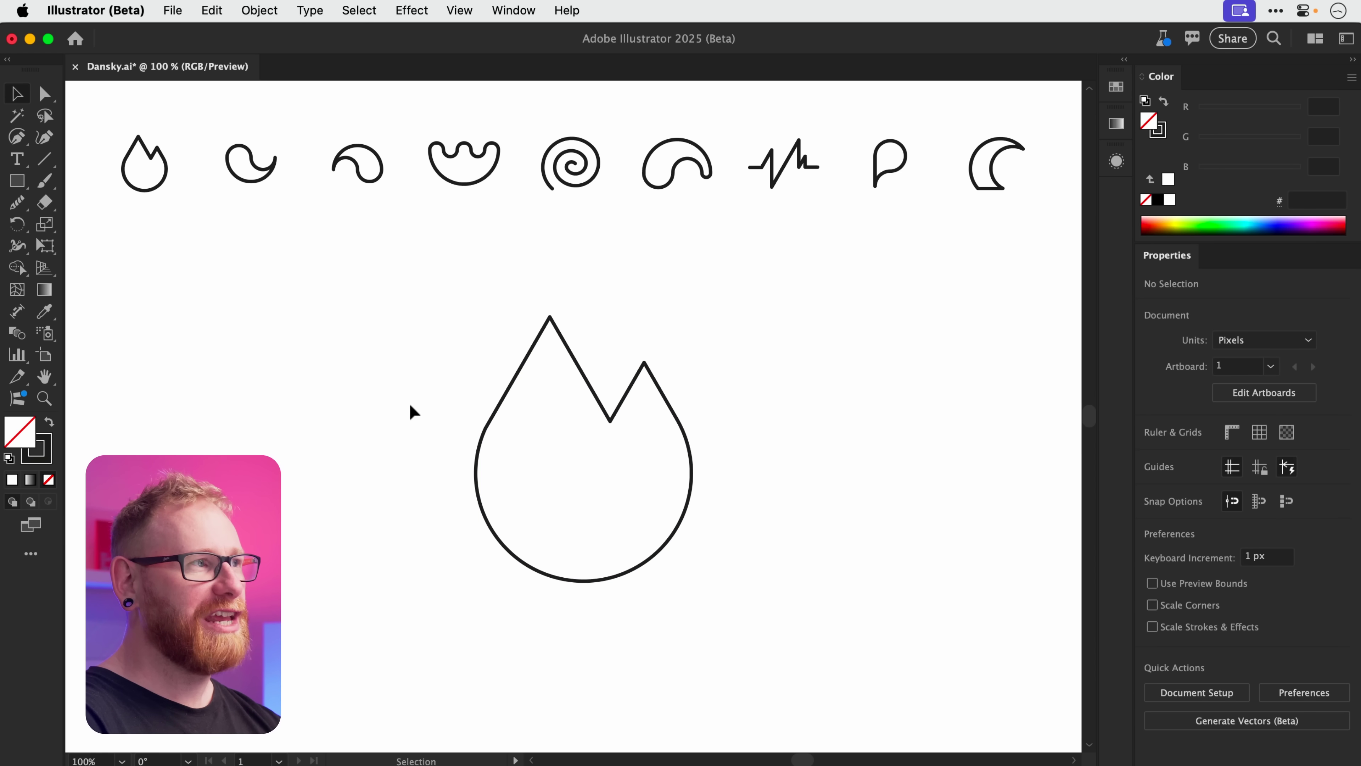
{"action": "left_click_drag", "start_coordinate": [409, 403], "coordinate": [536, 461]}
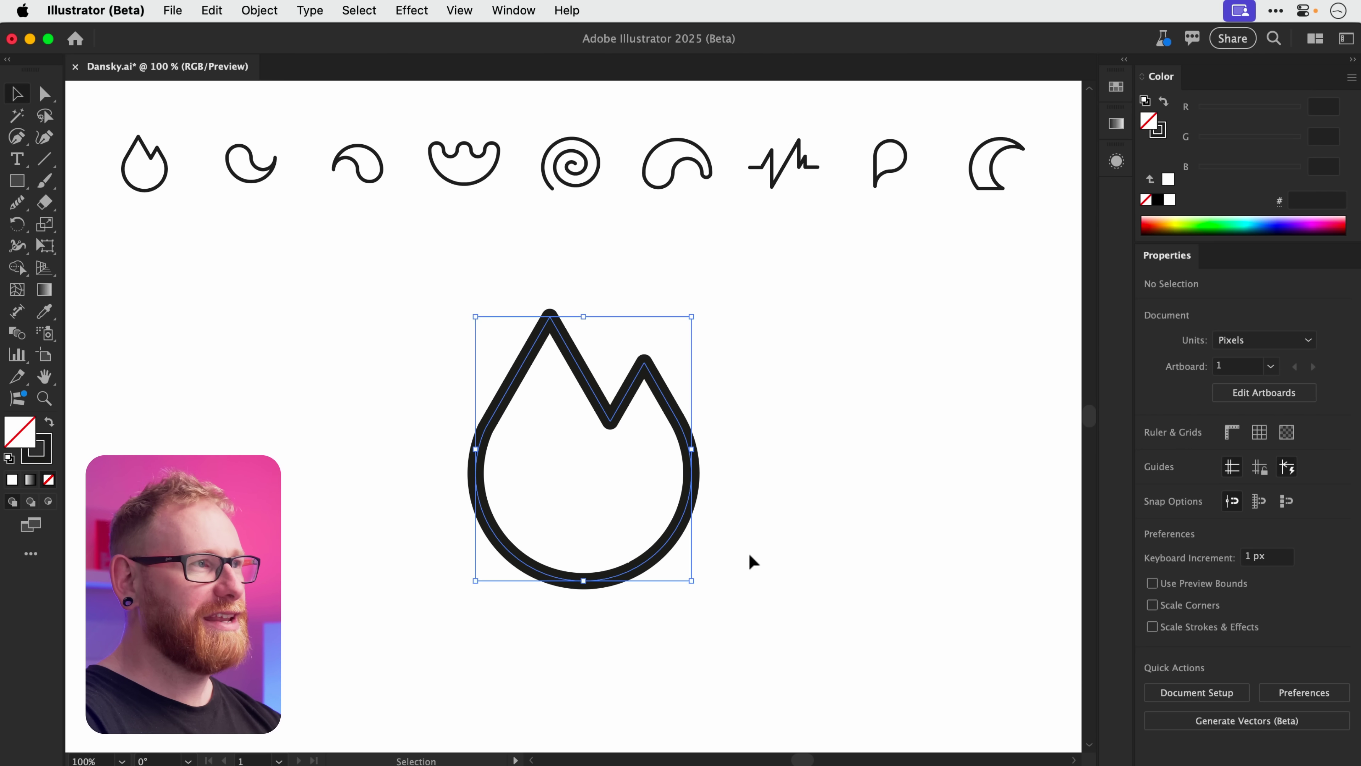
{"action": "key", "text": "Delete"}
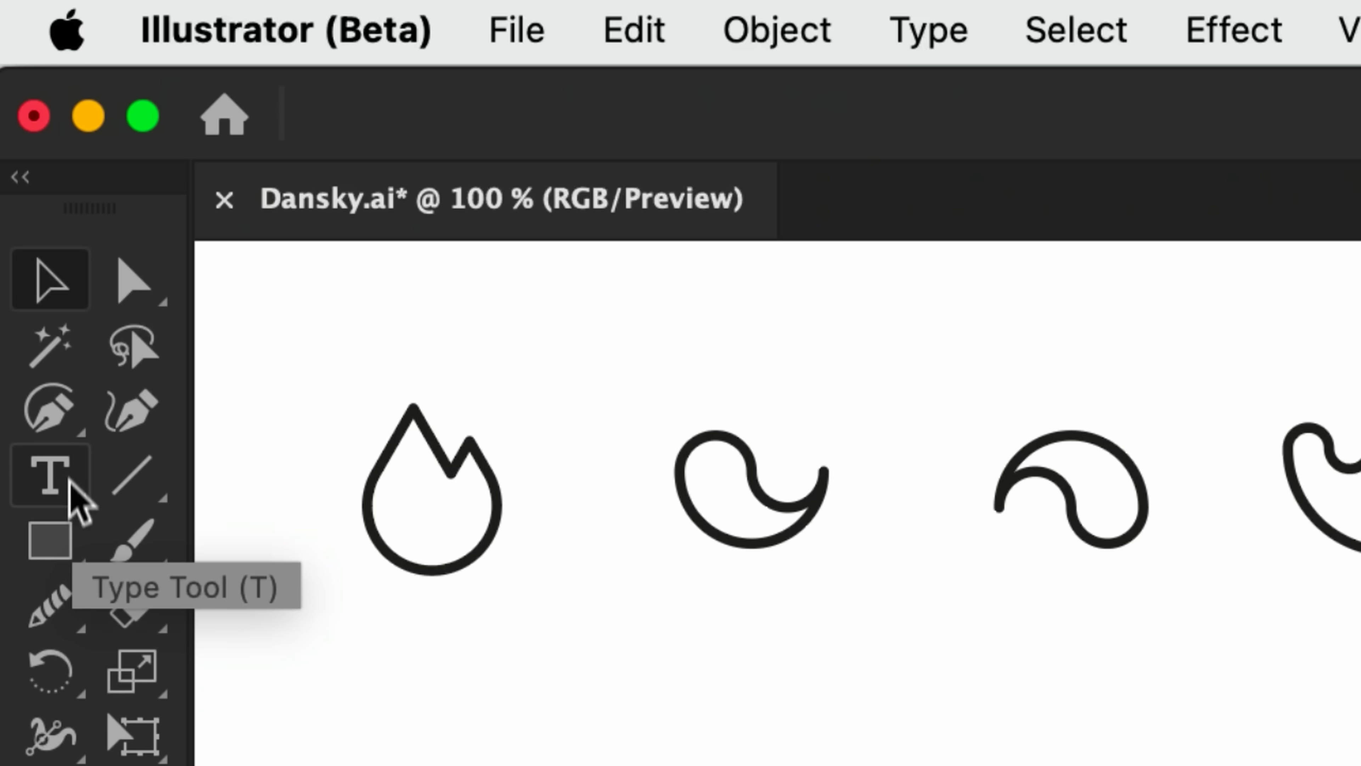
Draw a circle from arcs through the guide intersection, start the inner S-curve, then deselect.
{"action": "left_click", "coordinate": [80, 432]}
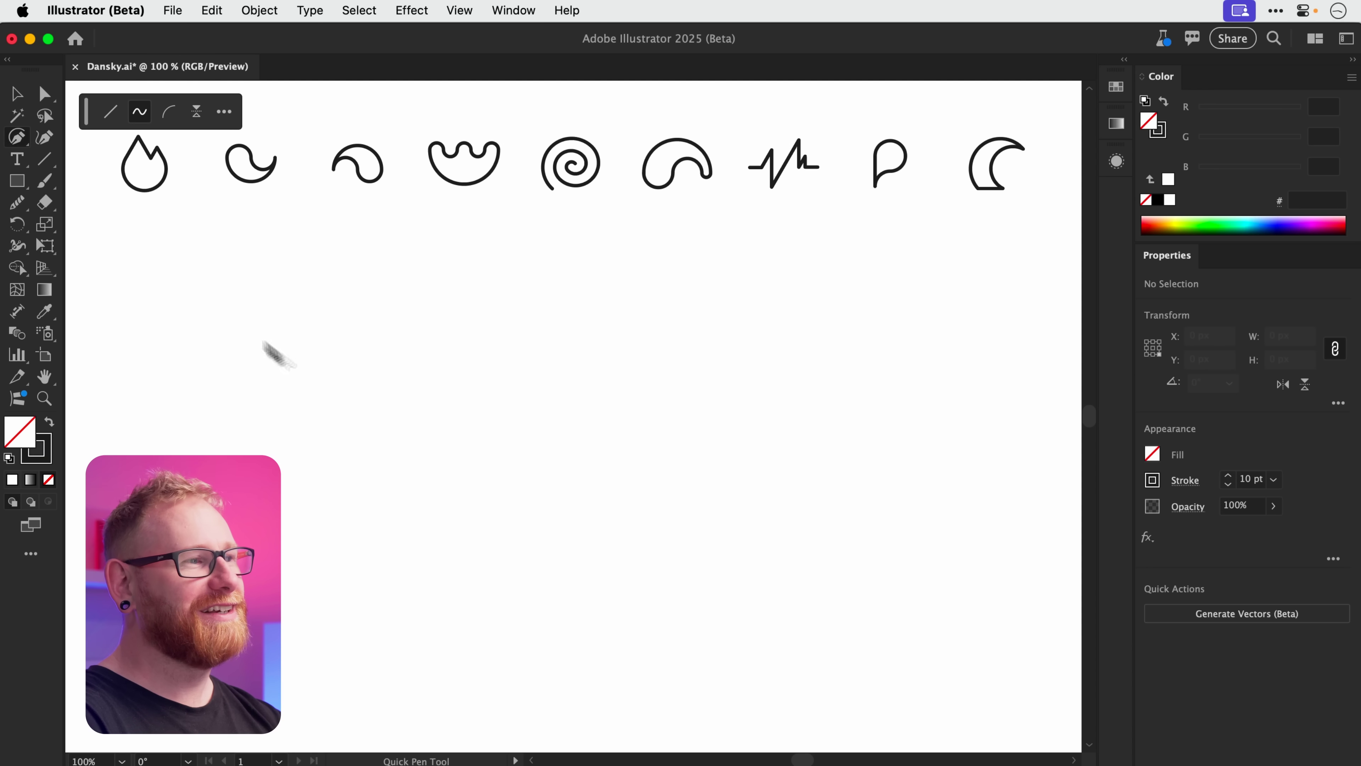
{"action": "left_click", "coordinate": [385, 438]}
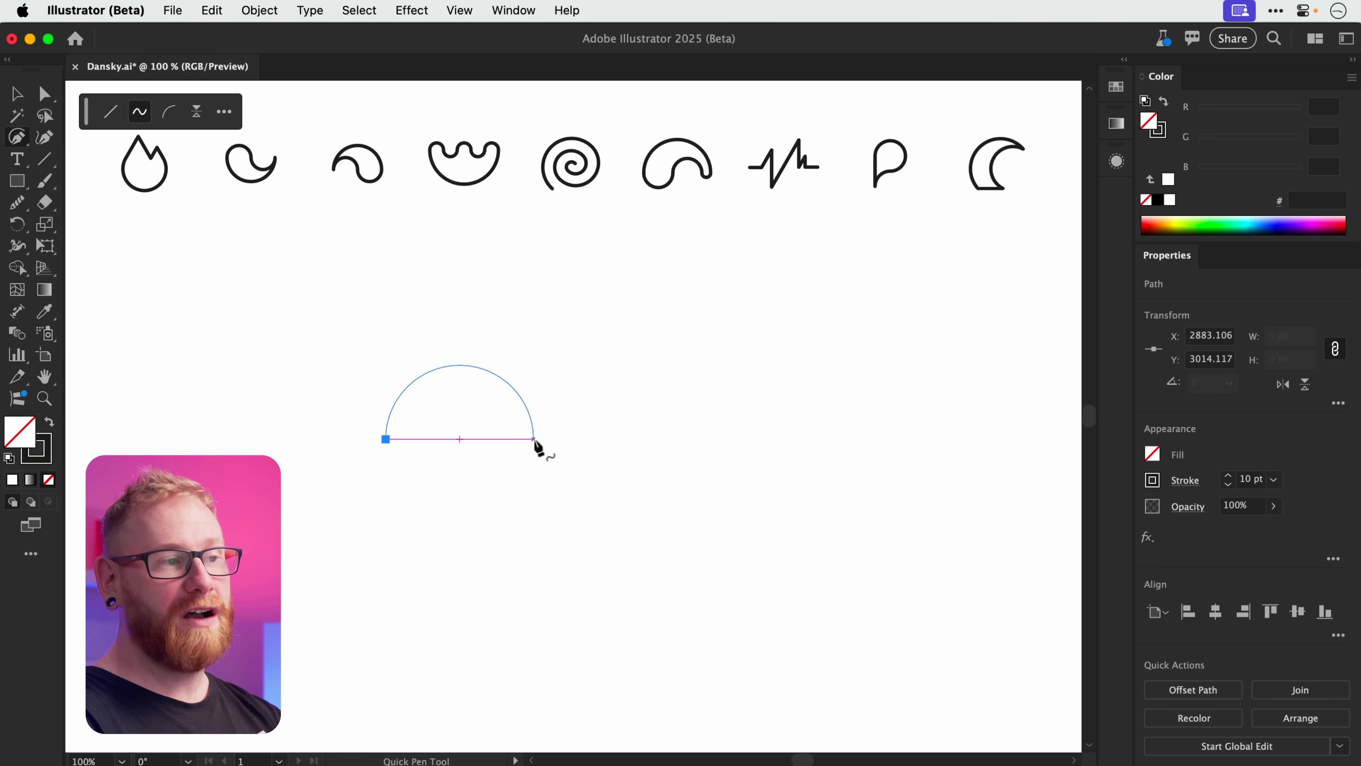
{"action": "left_click", "coordinate": [534, 438]}
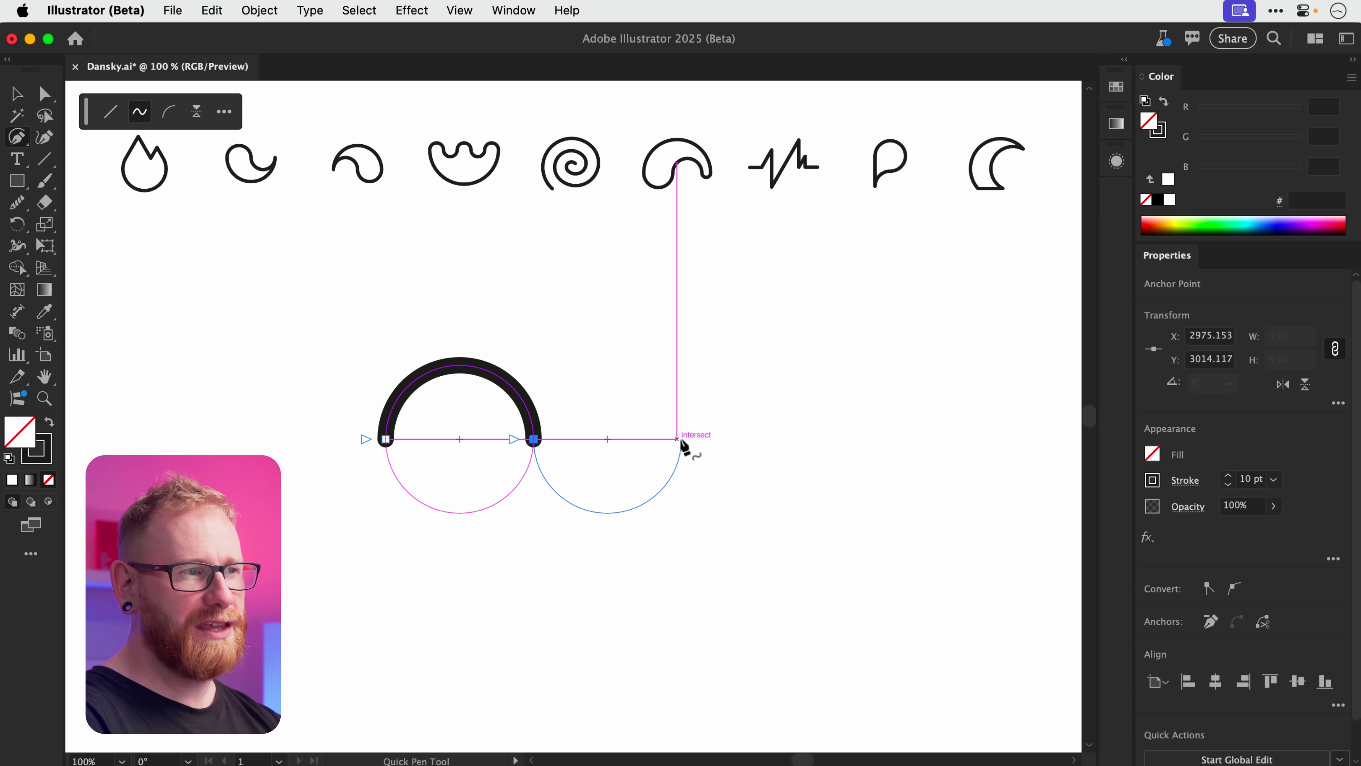
{"action": "left_click", "coordinate": [680, 438]}
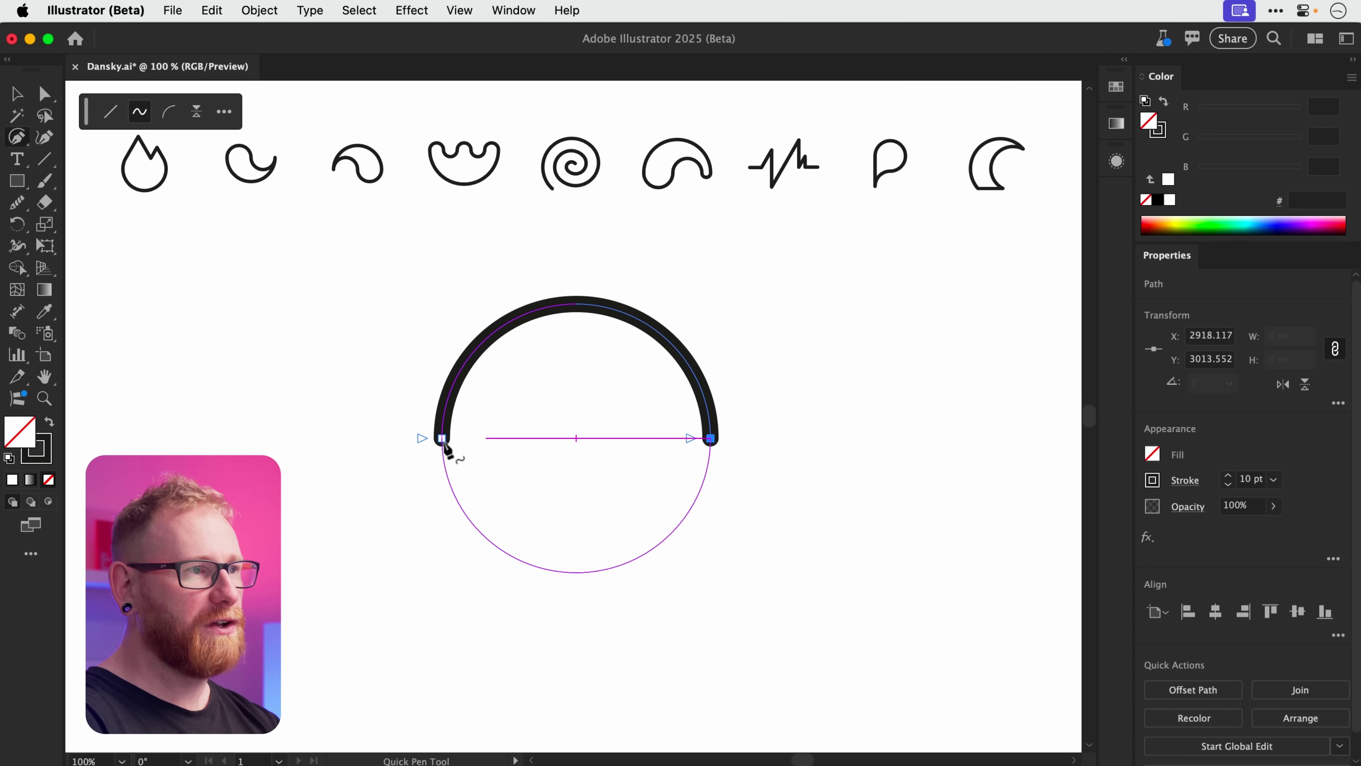
{"action": "left_click", "coordinate": [441, 438]}
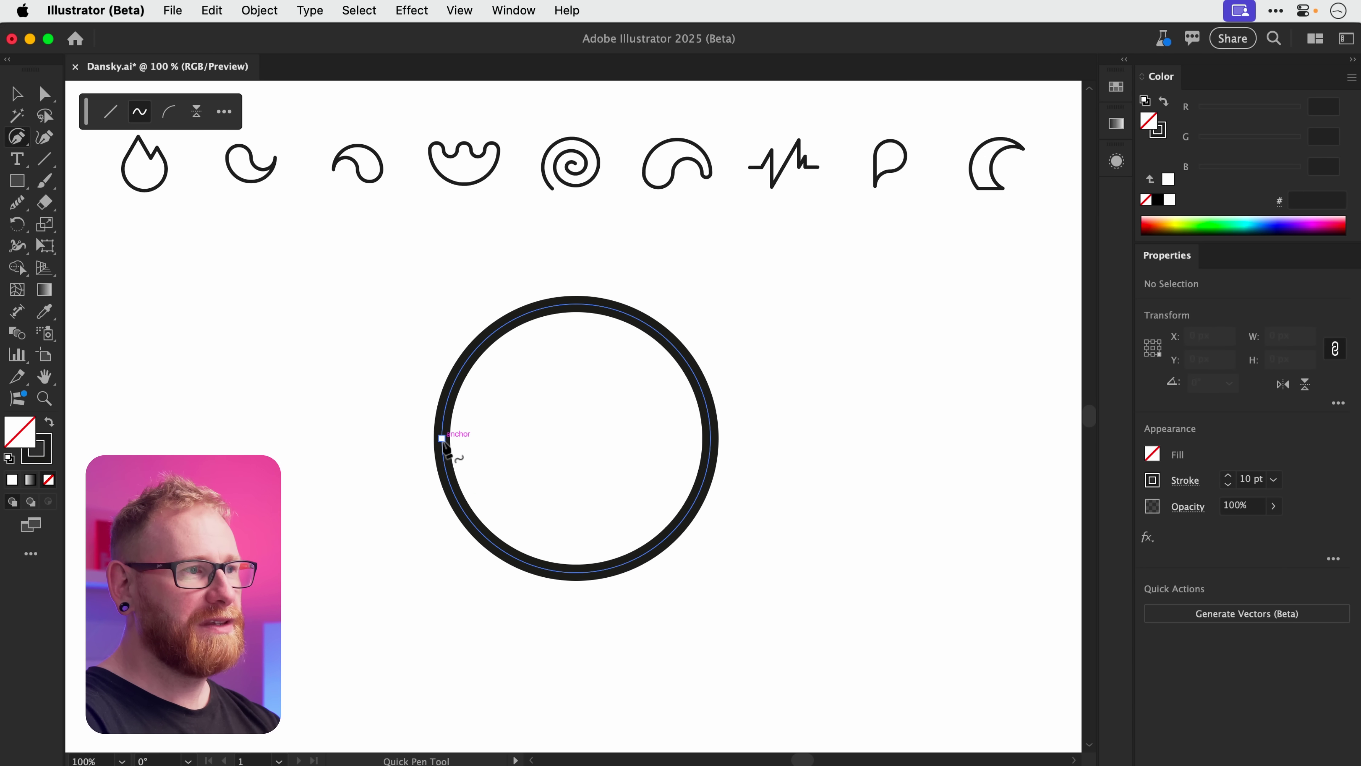
{"action": "left_click", "coordinate": [442, 438]}
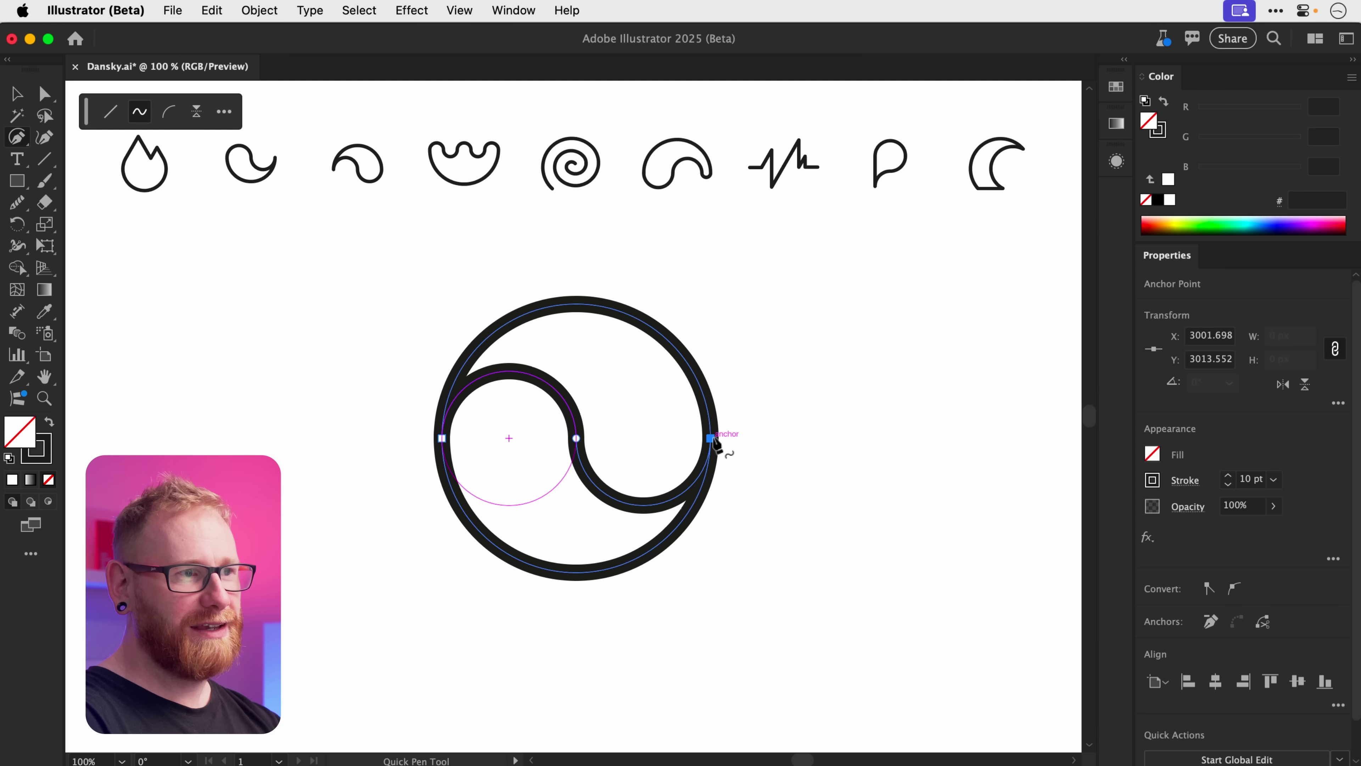
{"action": "key", "text": "v"}
{"action": "left_click", "coordinate": [834, 431]}
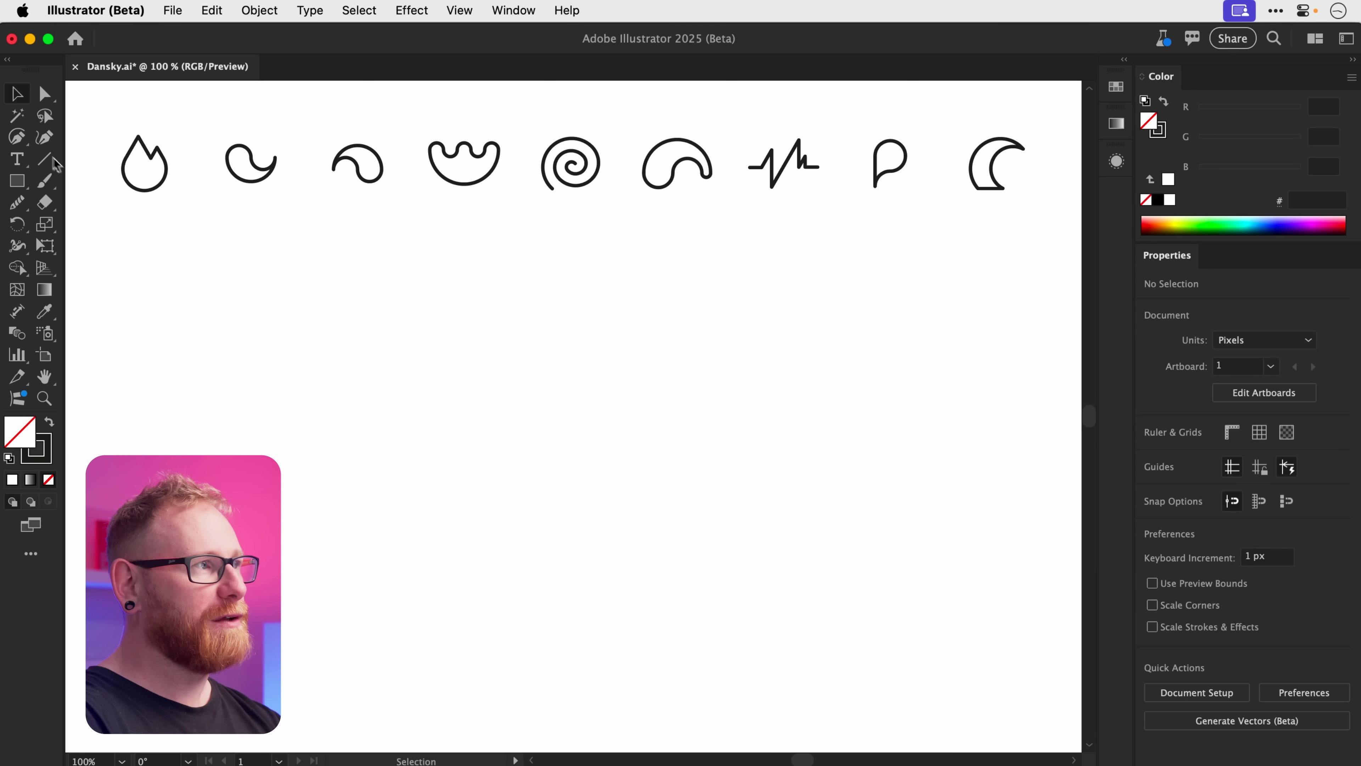
Draw a thick ring of arcs, dragging its end back to leave a lower-left gap.
{"action": "left_click", "coordinate": [26, 140]}
{"action": "left_click", "coordinate": [489, 500]}
{"action": "left_click", "coordinate": [628, 376]}
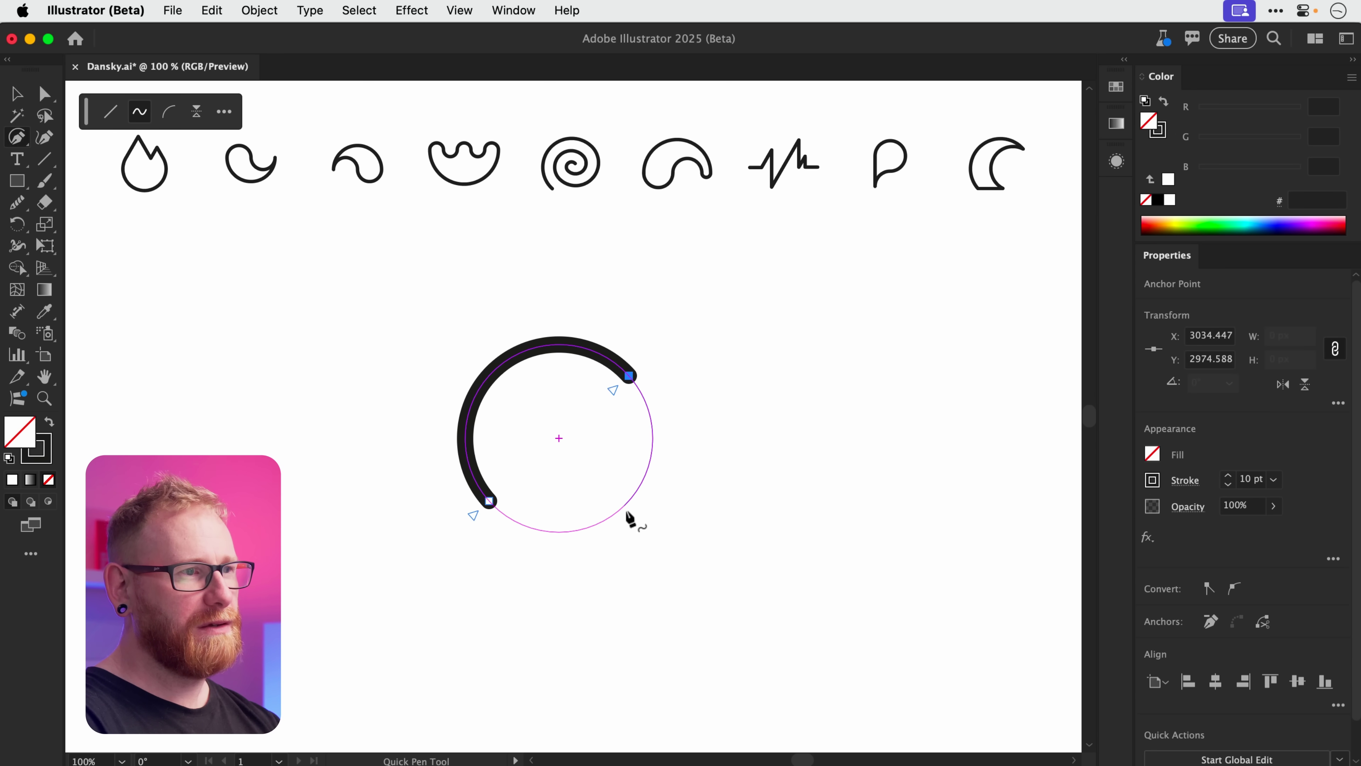
{"action": "left_click", "coordinate": [628, 502]}
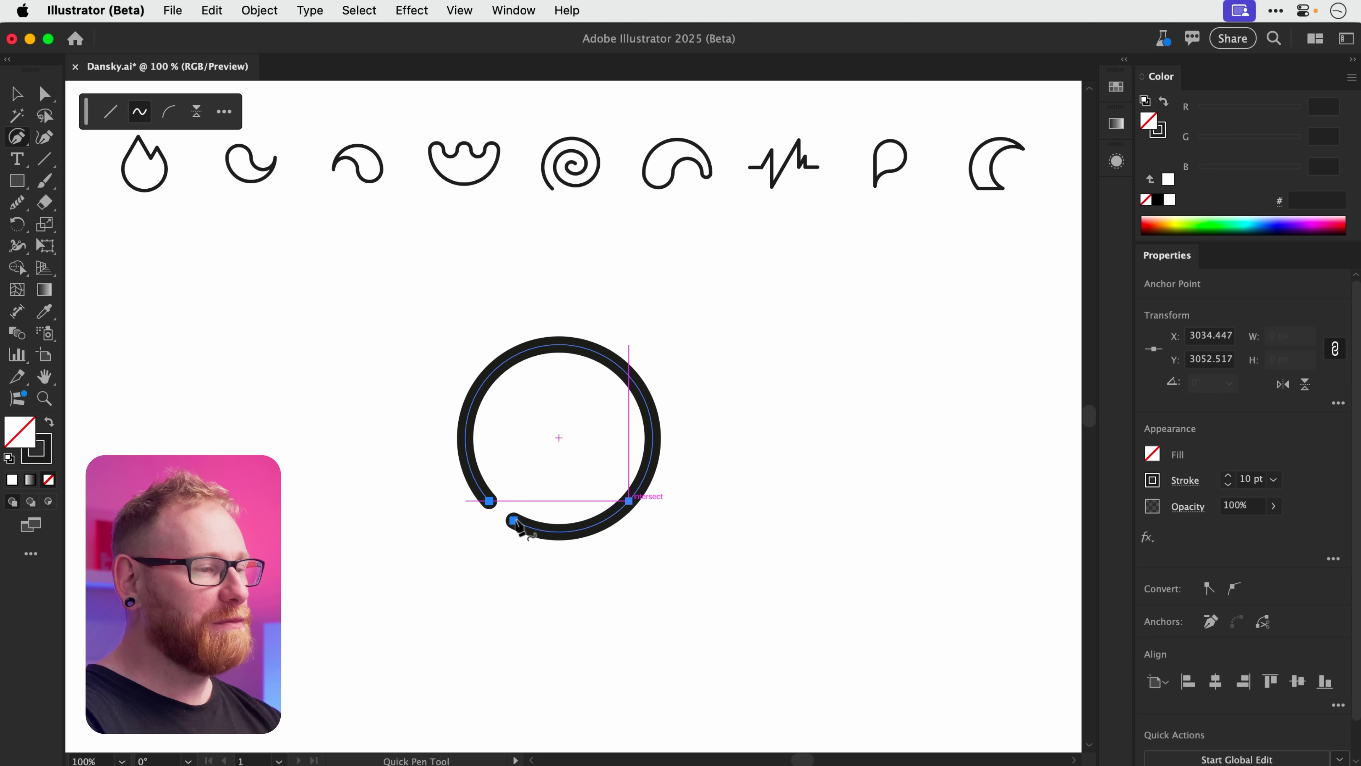
{"action": "mouse_move", "coordinate": [514, 522]}
{"action": "left_mouse_down"}
{"action": "mouse_move", "coordinate": [574, 528]}
{"action": "mouse_move", "coordinate": [648, 467]}
{"action": "mouse_move", "coordinate": [652, 402]}
{"action": "mouse_move", "coordinate": [657, 478]}
{"action": "mouse_move", "coordinate": [595, 516]}
{"action": "mouse_move", "coordinate": [541, 525]}
{"action": "left_mouse_up"}
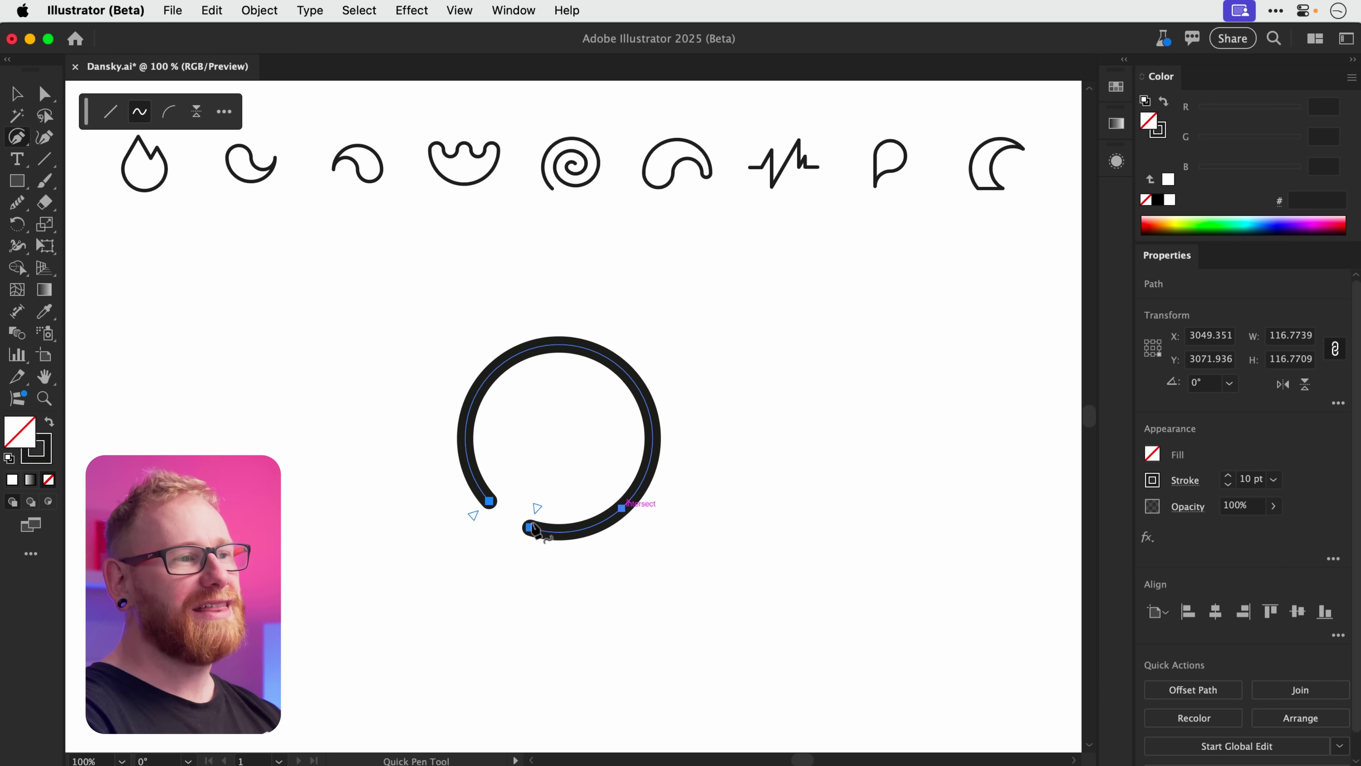
{"action": "key", "text": "v"}
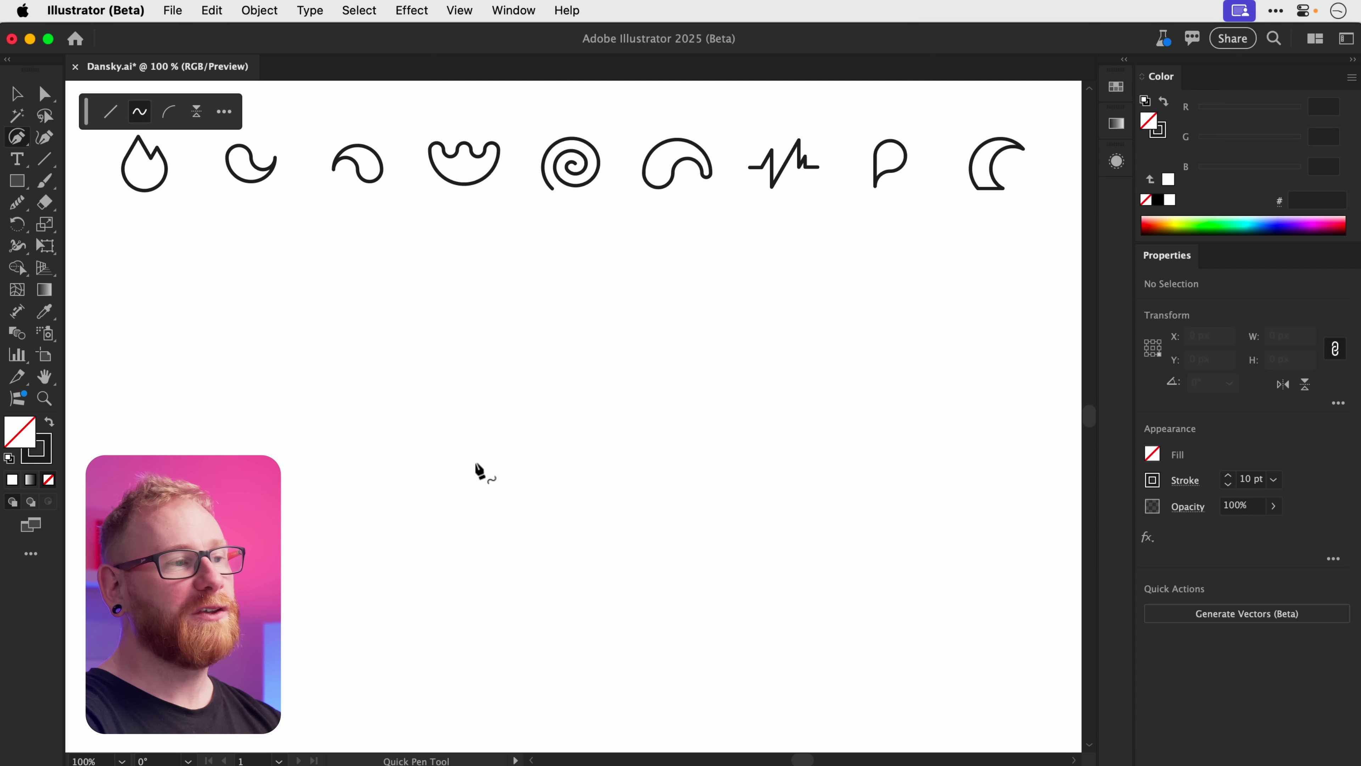
{"action": "left_click", "coordinate": [474, 460]}
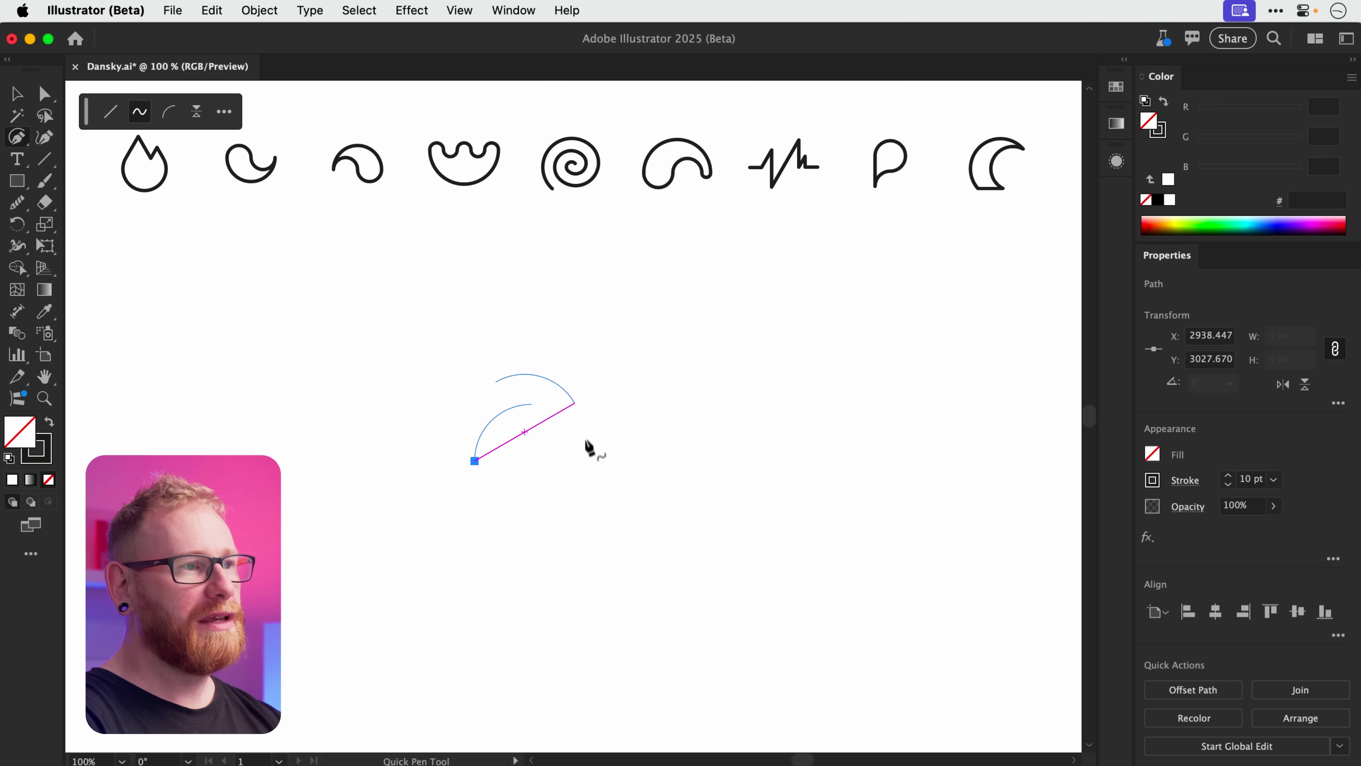
Draw three humps across the top and close the shape with one large bottom arc.
{"action": "left_click", "coordinate": [586, 460]}
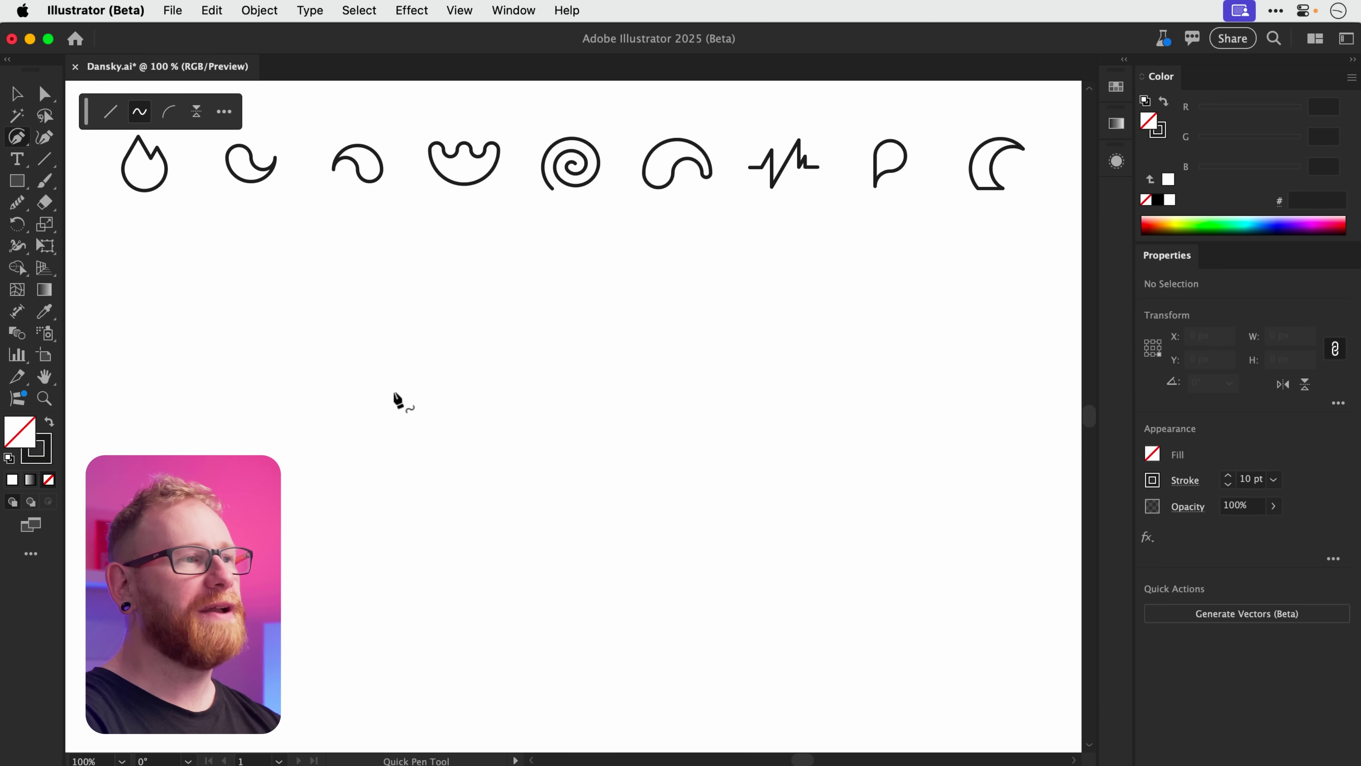
{"action": "left_click", "coordinate": [393, 390]}
{"action": "left_click", "coordinate": [472, 390]}
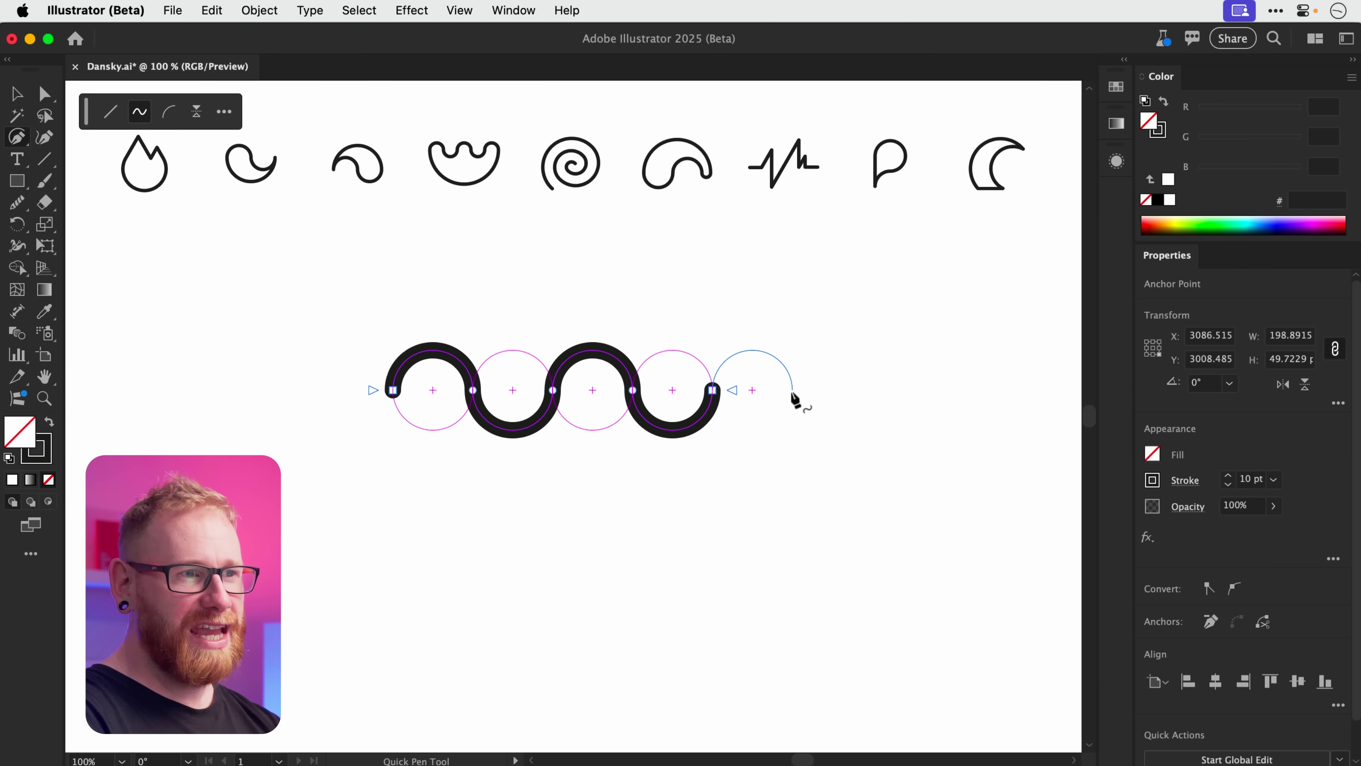
{"action": "left_click", "coordinate": [794, 391]}
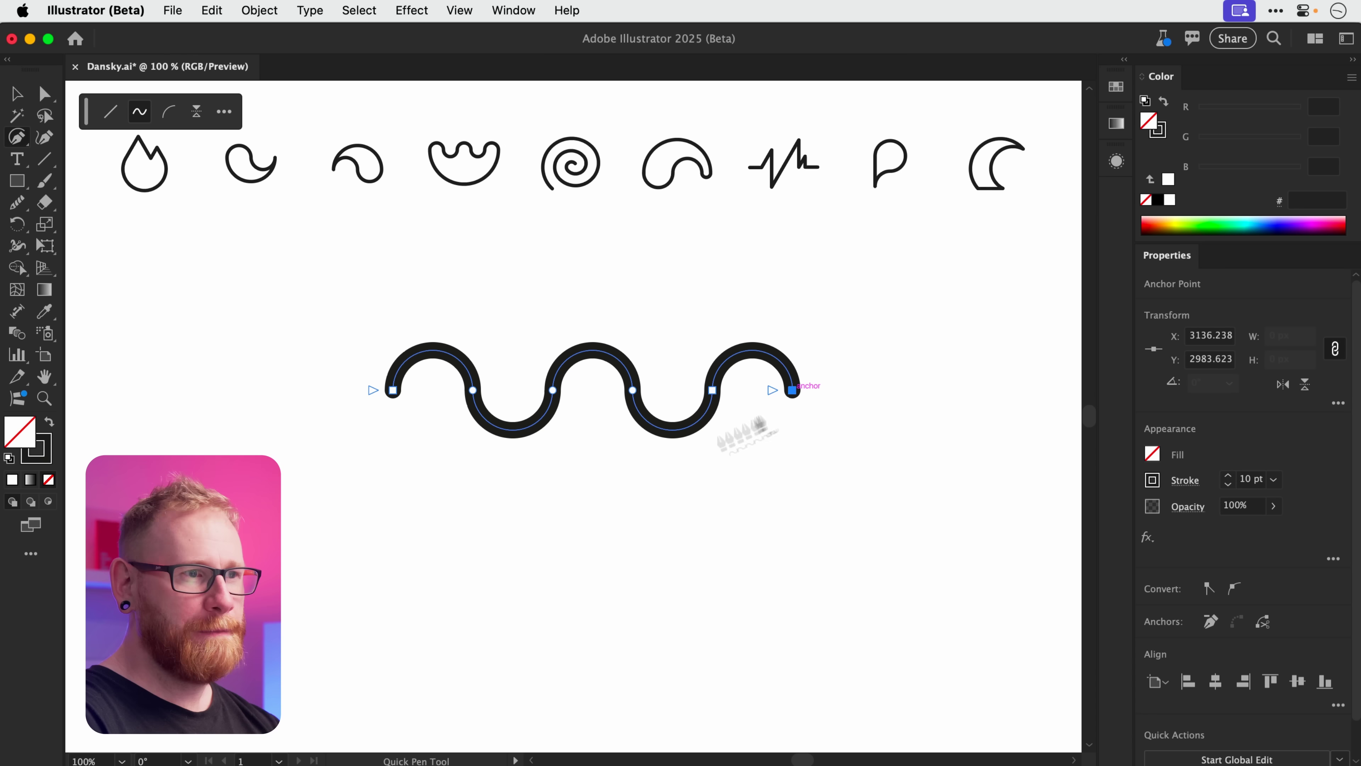
{"action": "left_click", "coordinate": [393, 391]}
{"action": "key", "text": "v"}
{"action": "left_click", "coordinate": [315, 359]}
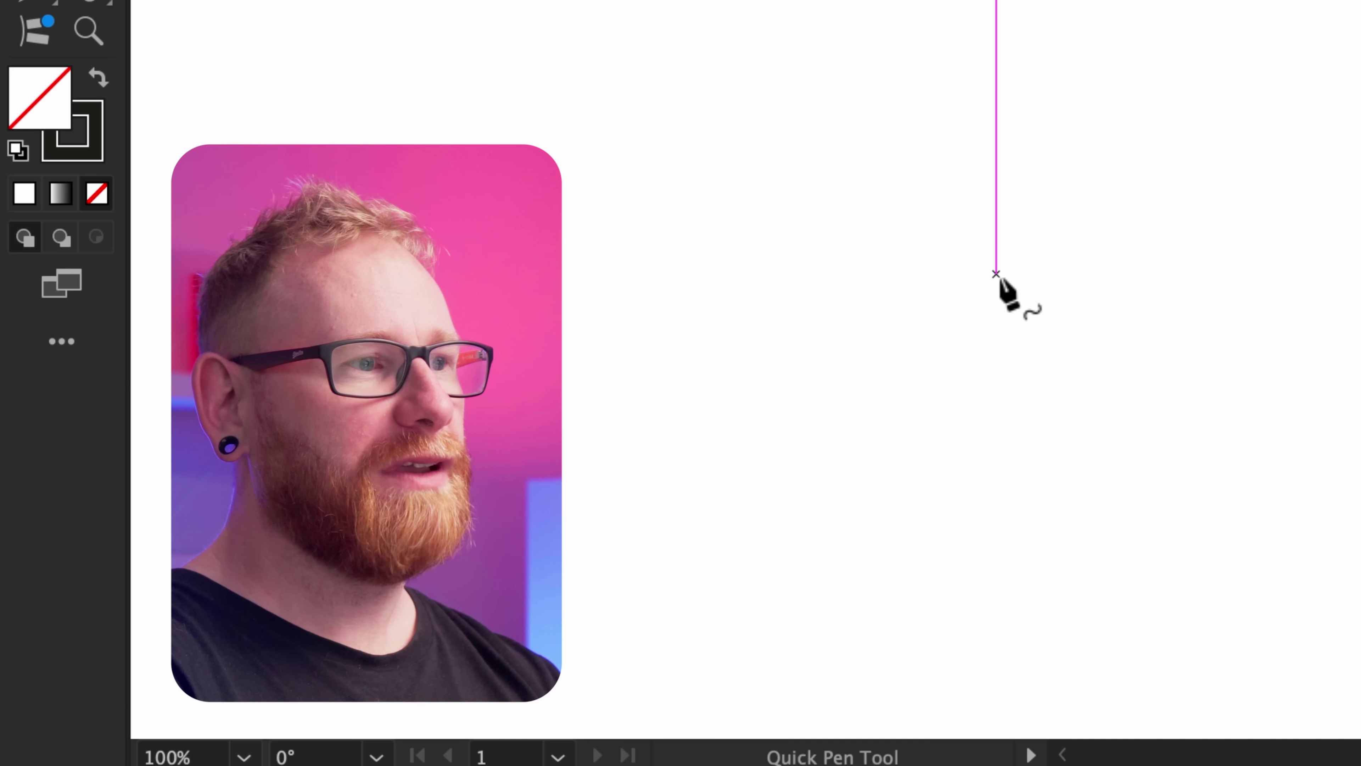
Start the spiral near its centre in arc mode with the first inner turns.
{"action": "left_click", "coordinate": [498, 520]}
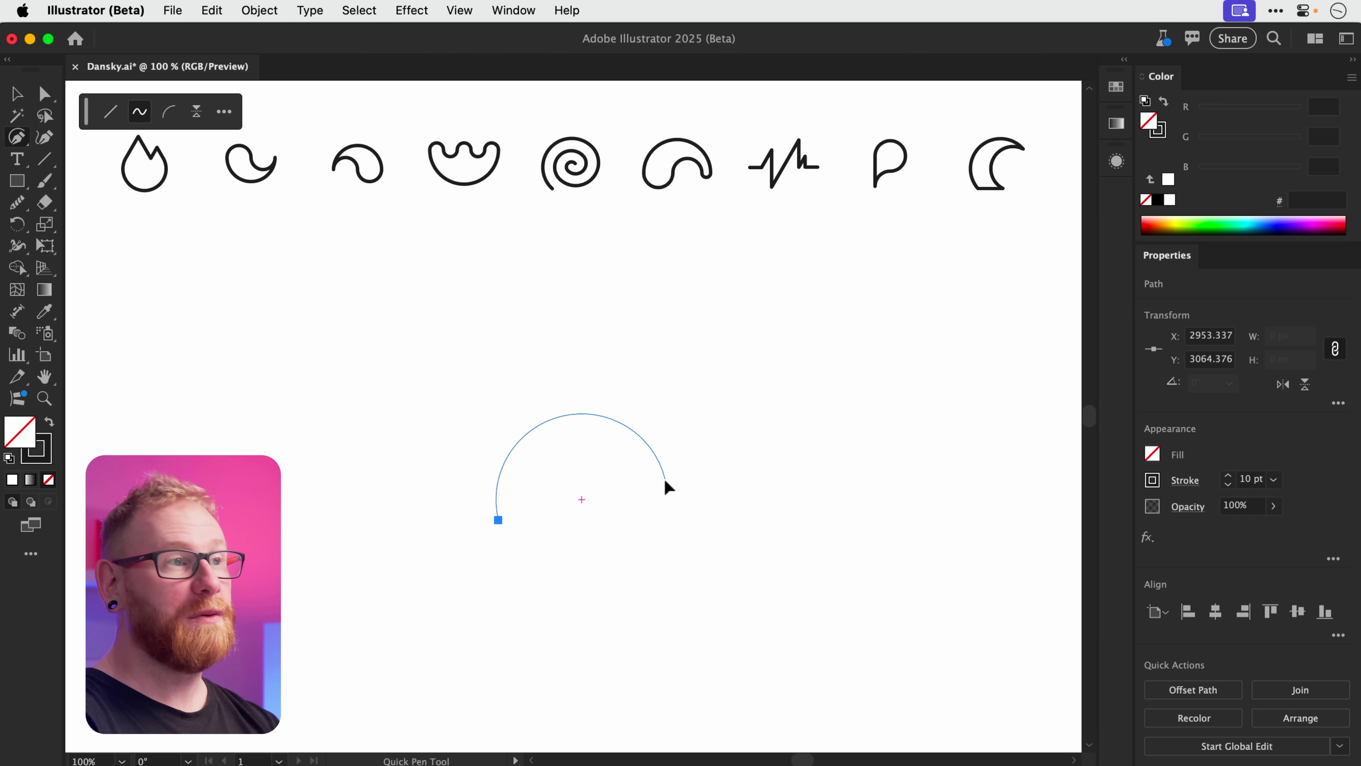
{"action": "key", "text": "super+z"}
{"action": "left_click", "coordinate": [1184, 138]}
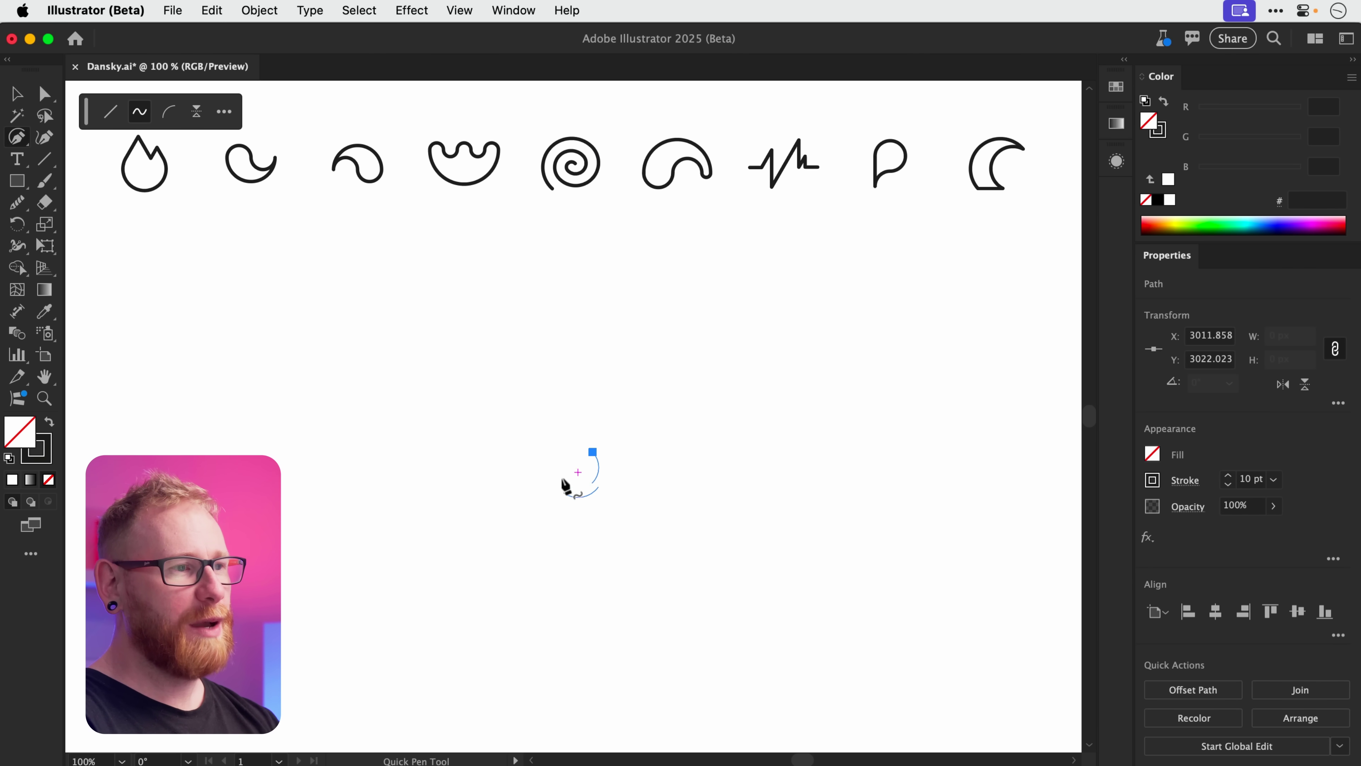
{"action": "key", "text": "a"}
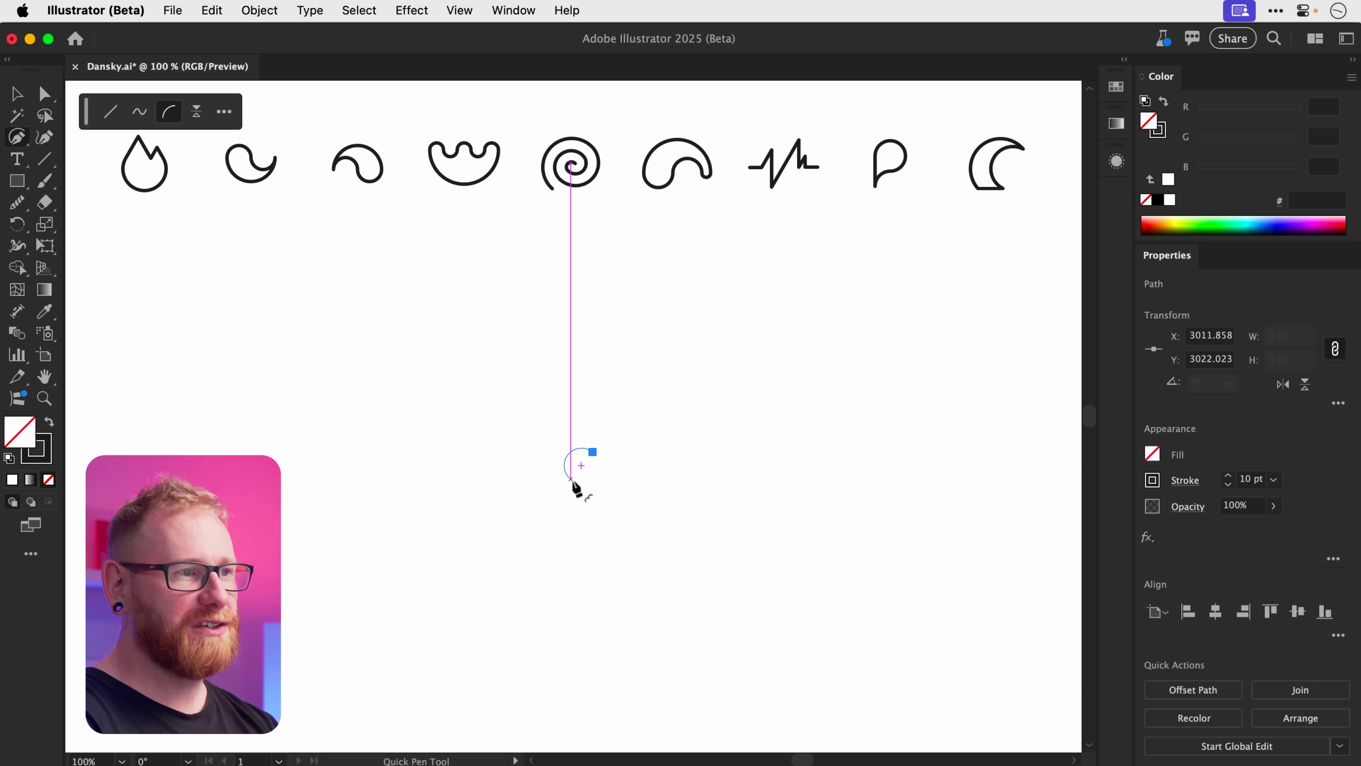
{"action": "left_click", "coordinate": [573, 480]}
{"action": "left_click", "coordinate": [611, 419]}
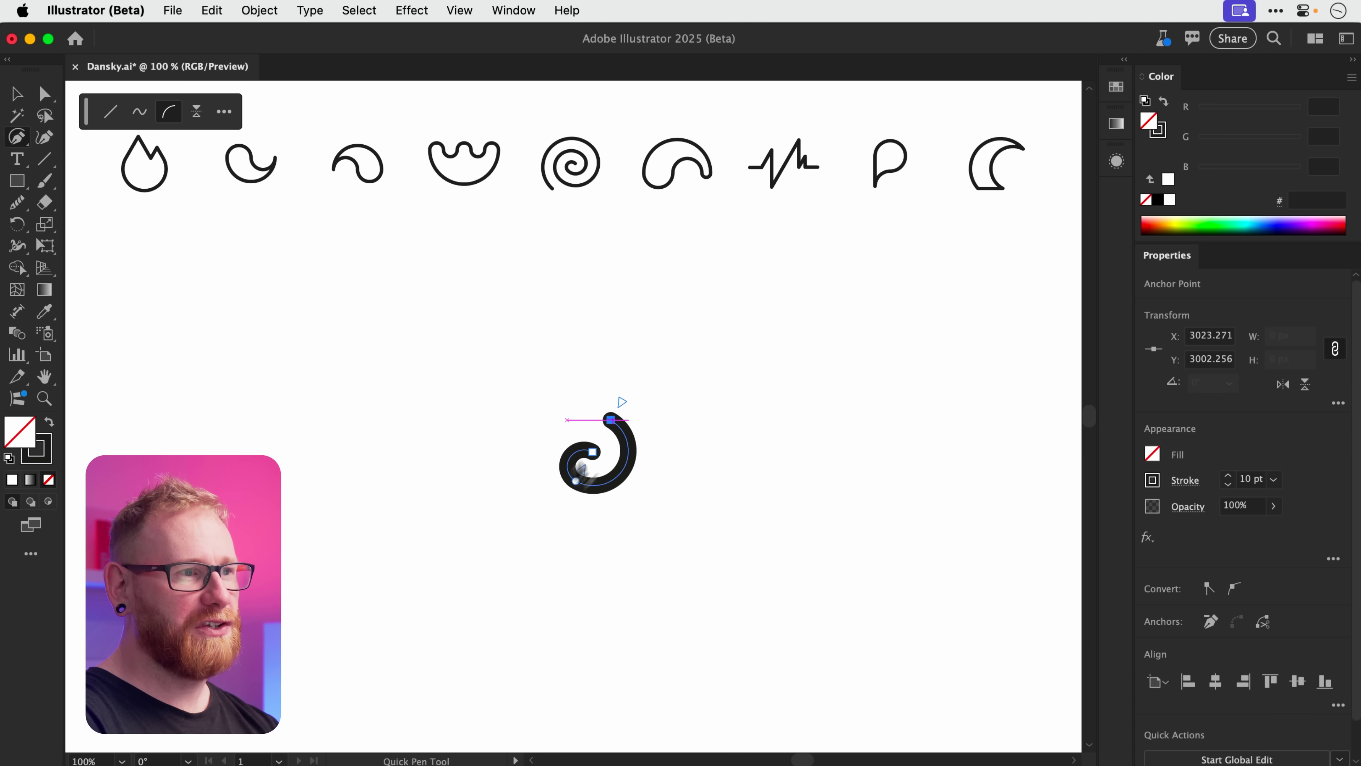
Widen the spiral with outer turns alternating top right and lower left, then deselect.
{"action": "left_click", "coordinate": [559, 508]}
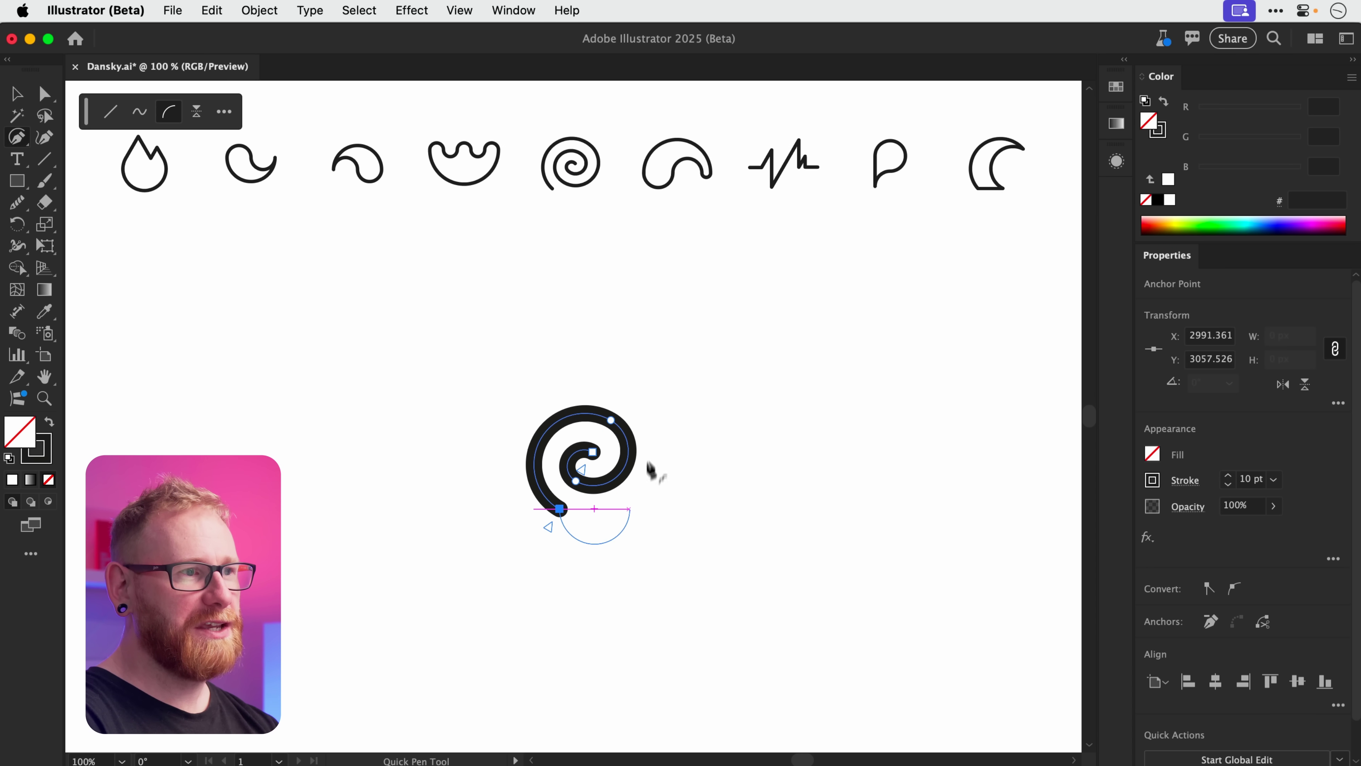
{"action": "left_click", "coordinate": [629, 393]}
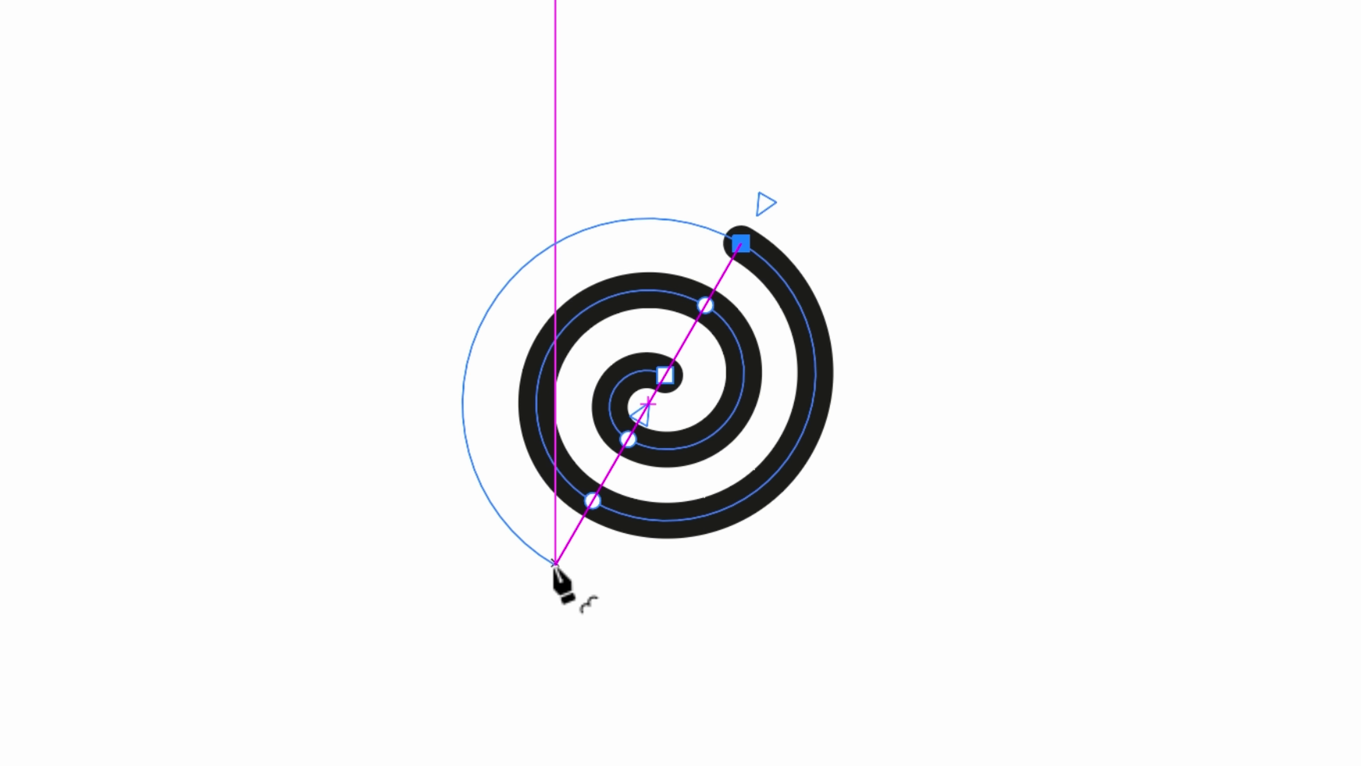
{"action": "left_click", "coordinate": [555, 563]}
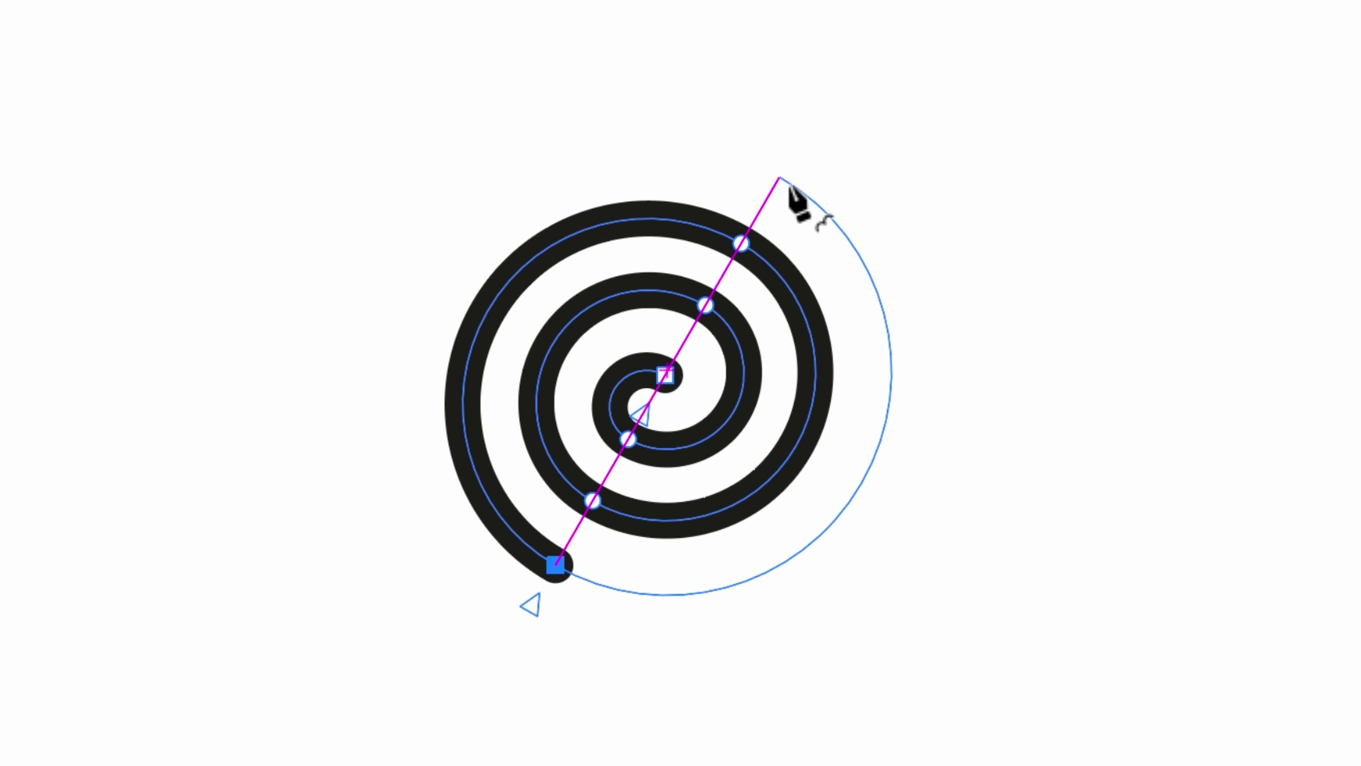
{"action": "left_click", "coordinate": [780, 178]}
{"action": "left_click", "coordinate": [512, 633]}
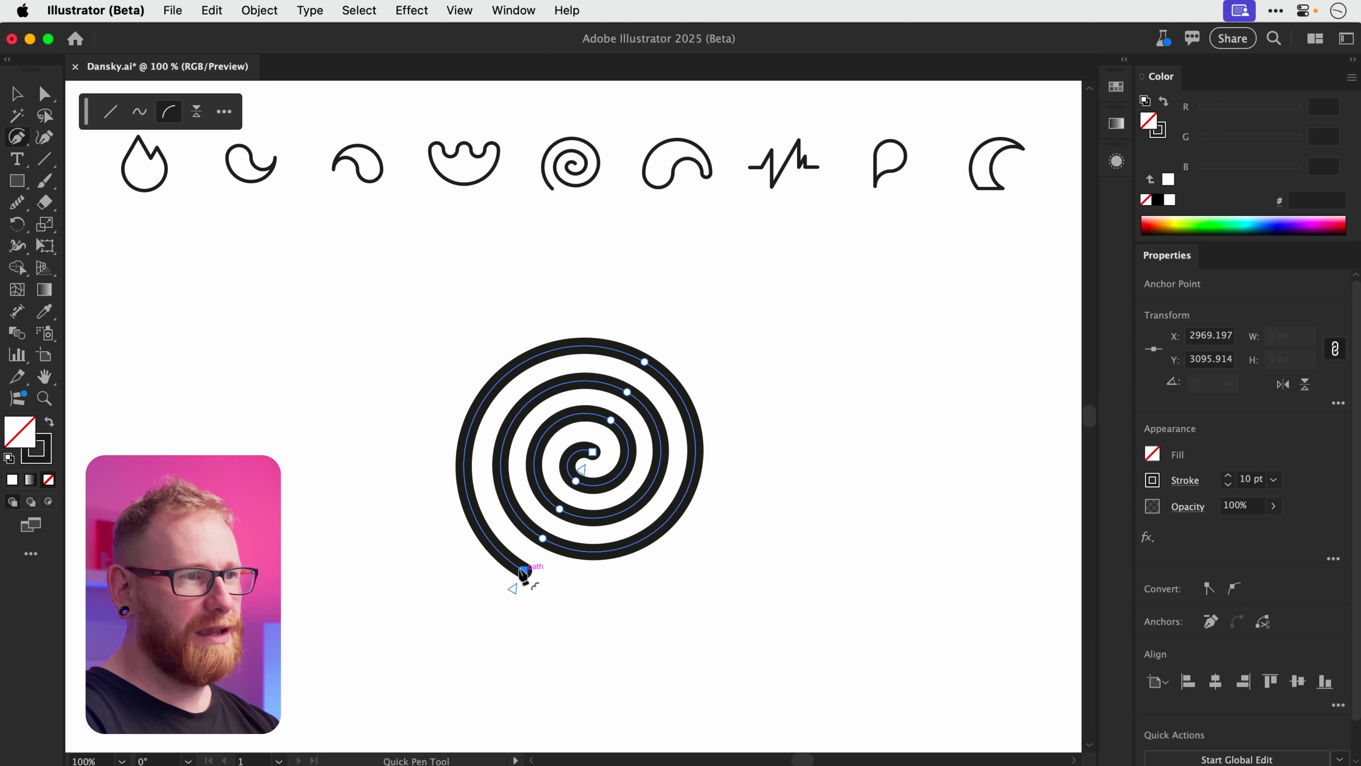
{"action": "key", "text": "v"}
{"action": "left_click", "coordinate": [776, 435]}
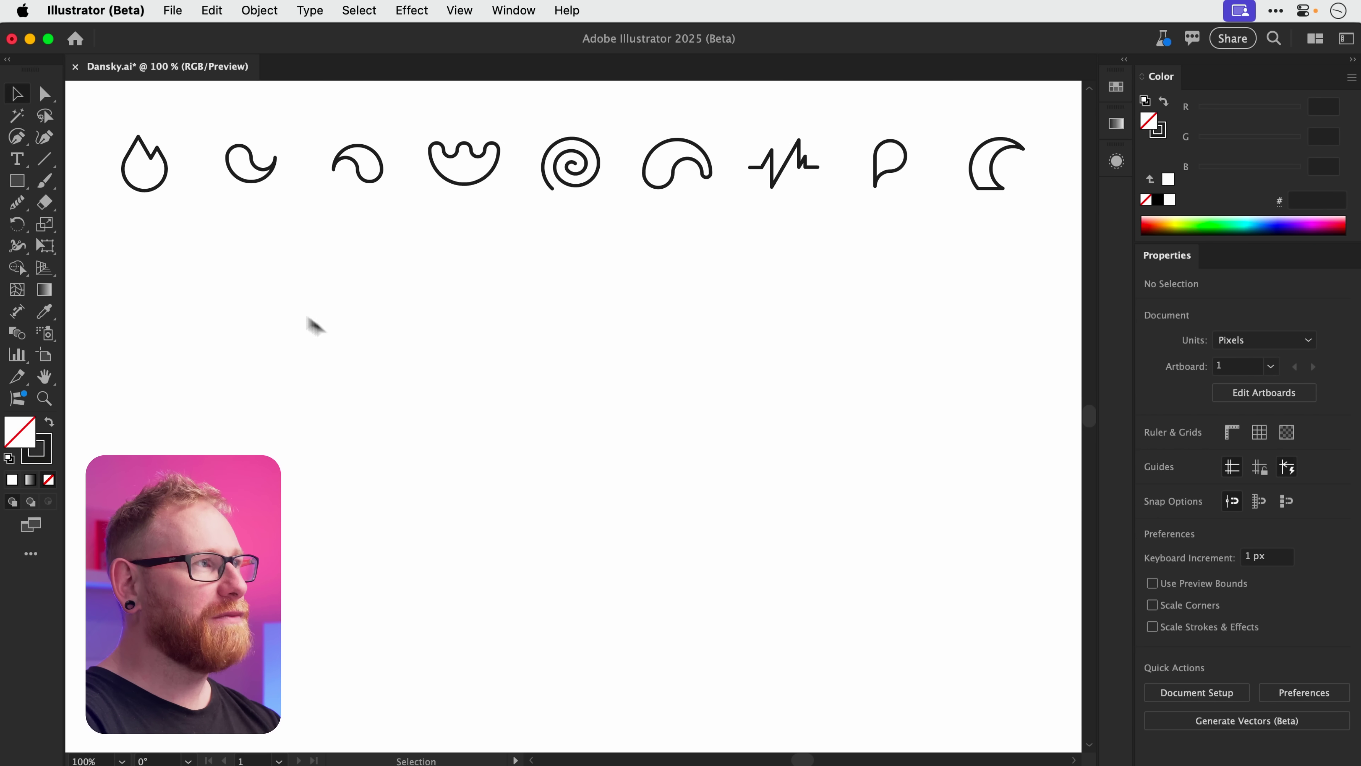
Draw the closed curled hook arch in arc mode, then nudge it slightly lower.
{"action": "left_click", "coordinate": [17, 138]}
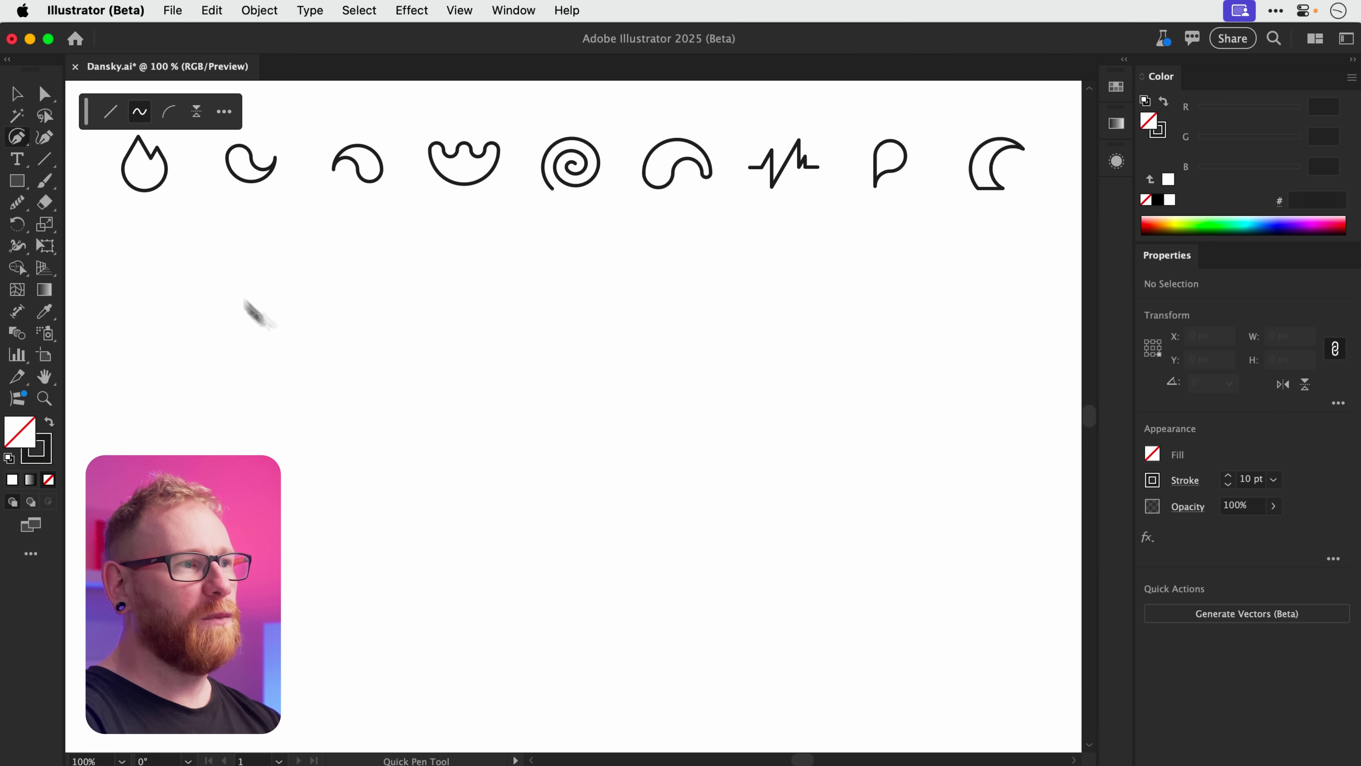
{"action": "left_click", "coordinate": [399, 439]}
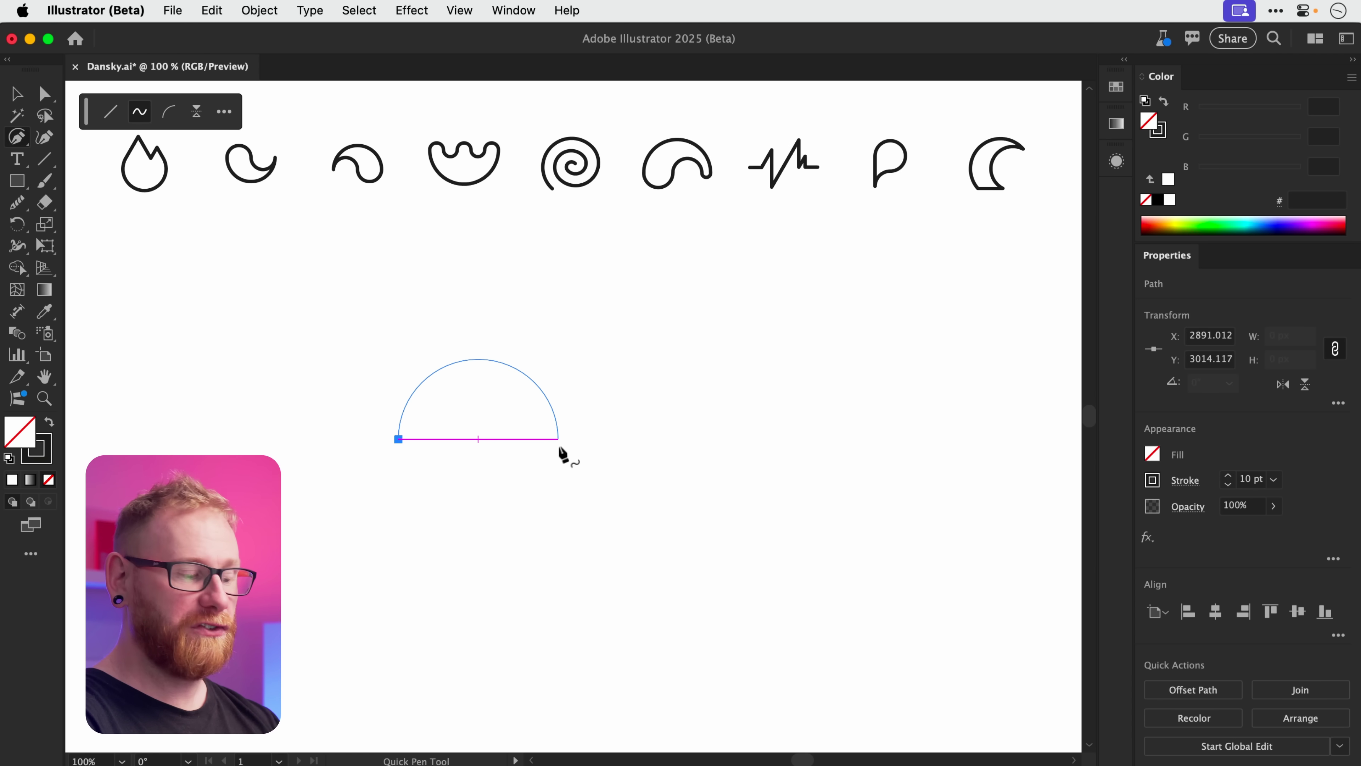
{"action": "key", "text": "d"}
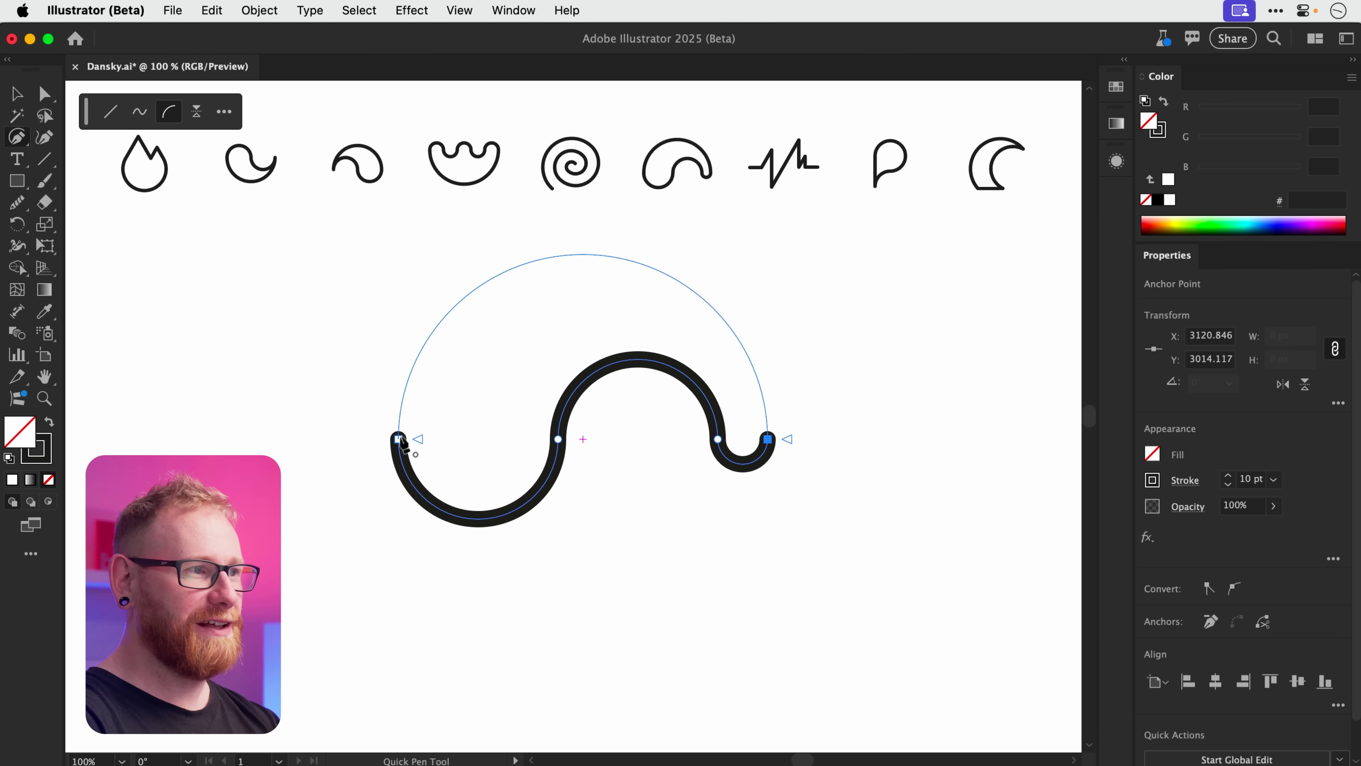
{"action": "left_click", "coordinate": [399, 439]}
{"action": "key", "text": "v"}
{"action": "left_click", "coordinate": [828, 378]}
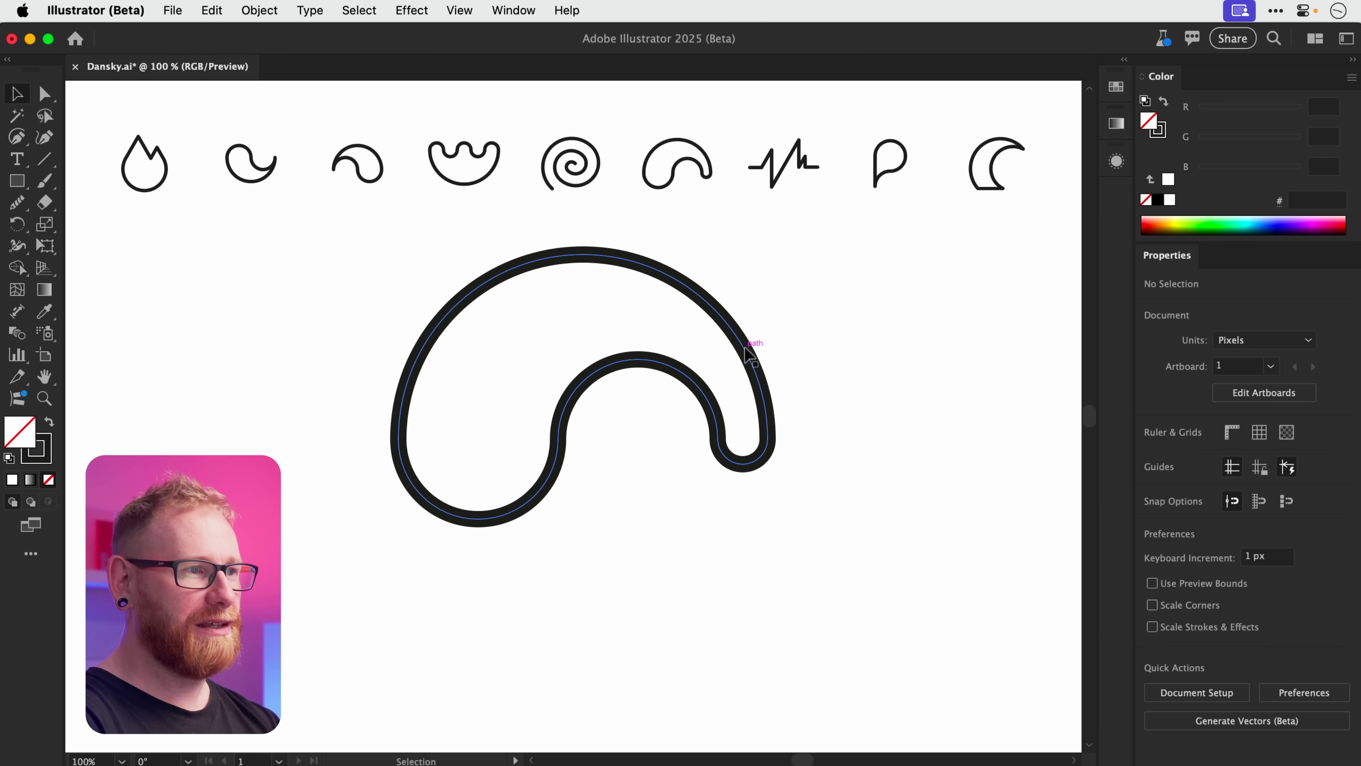
{"action": "left_click_drag", "start_coordinate": [747, 354], "coordinate": [742, 401]}
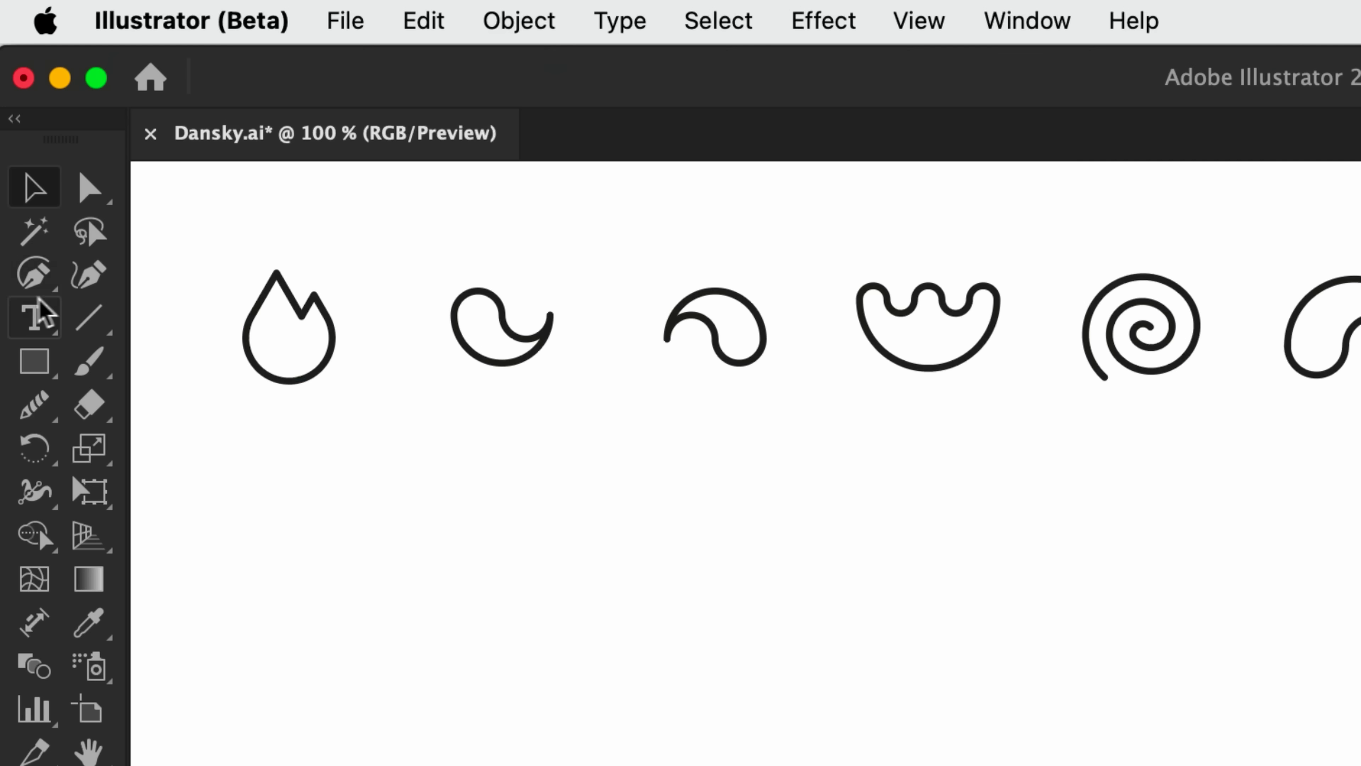
Sketch a heartbeat zigzag: flat lead-in, small rise and dip, tall peak, then steep drop.
{"action": "left_click", "coordinate": [16, 137]}
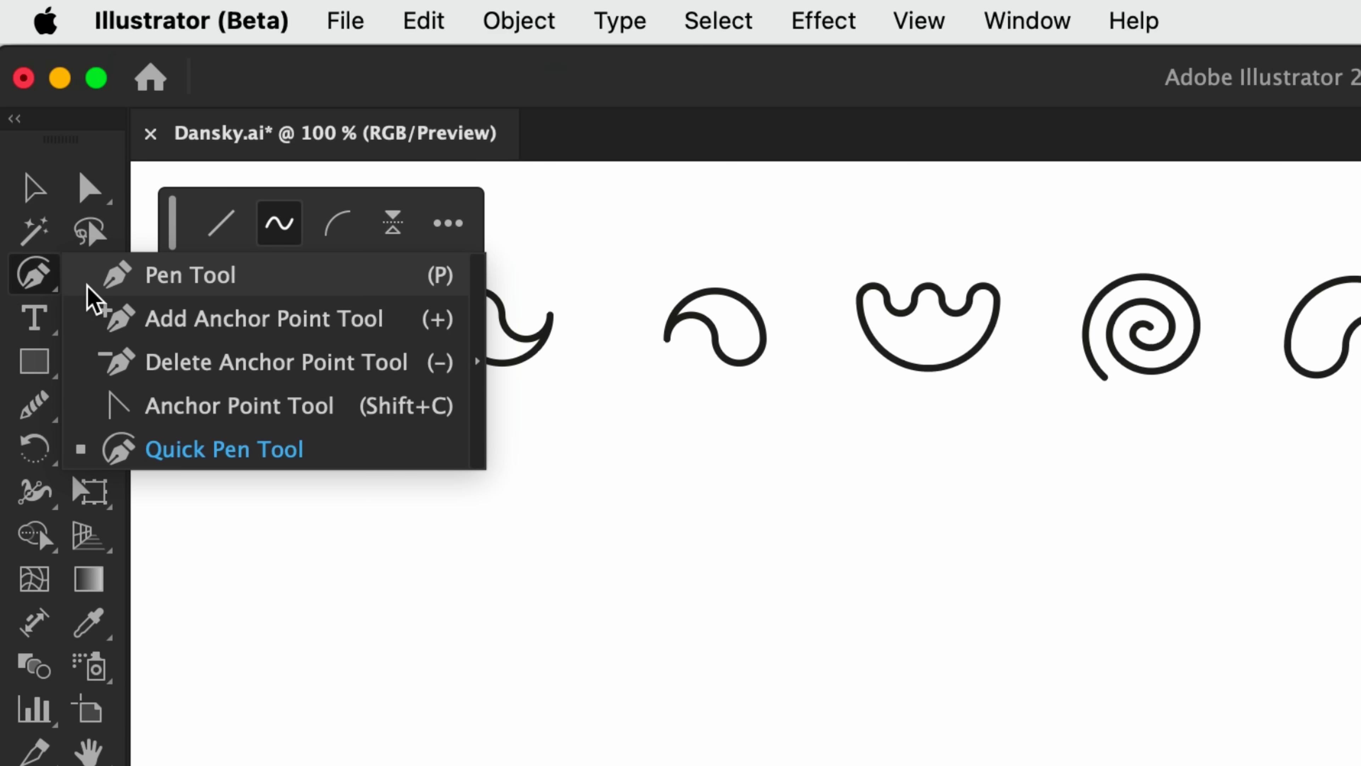
{"action": "left_click", "coordinate": [110, 451]}
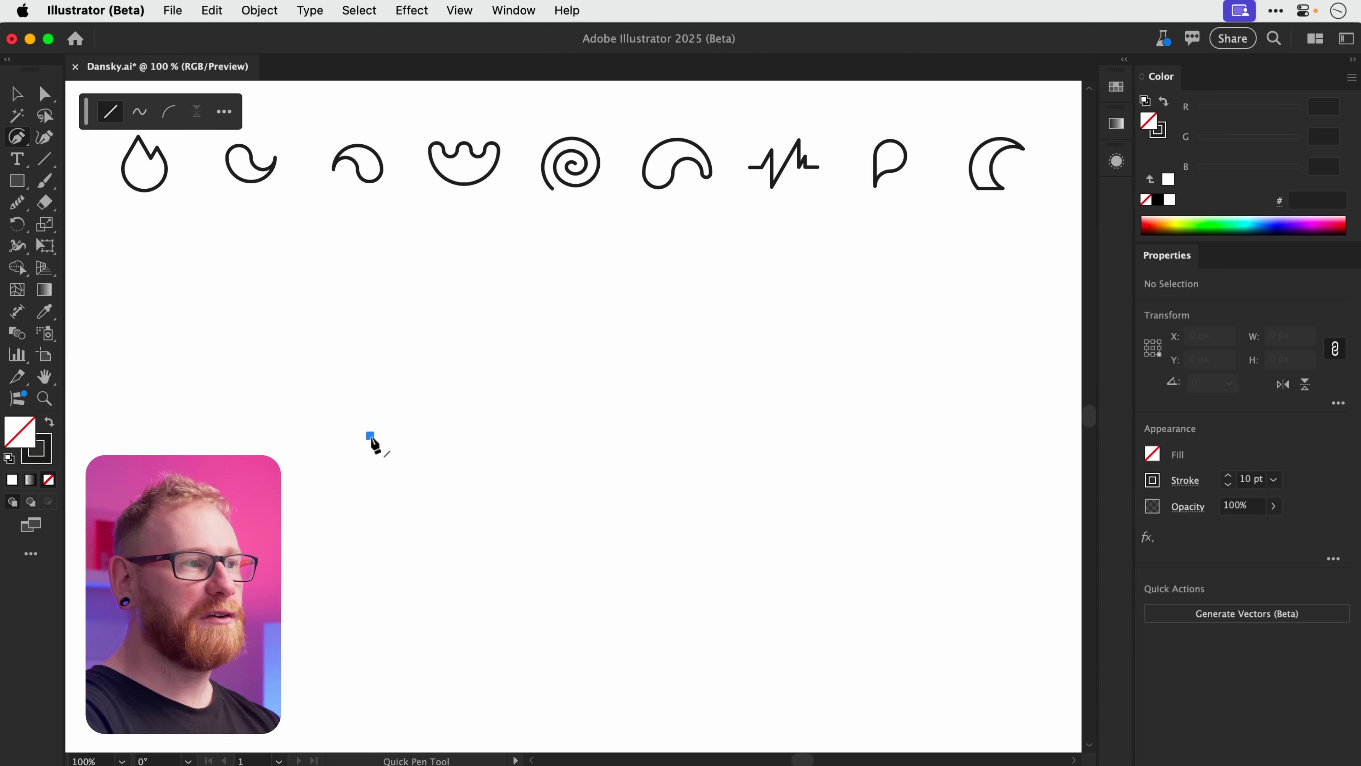
{"action": "left_click", "coordinate": [370, 435]}
{"action": "left_click", "coordinate": [418, 436]}
{"action": "left_click", "coordinate": [478, 377]}
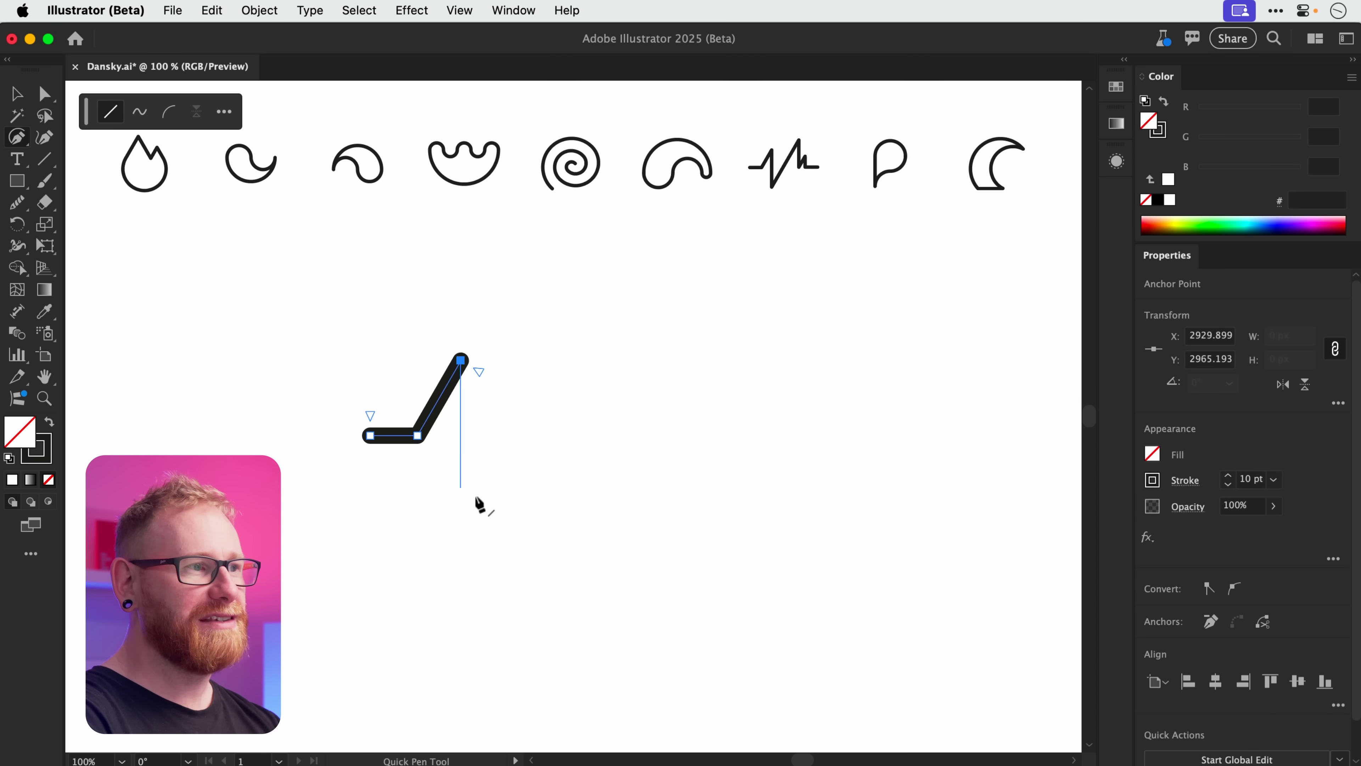
{"action": "left_click", "coordinate": [460, 521]}
{"action": "left_click", "coordinate": [604, 272]}
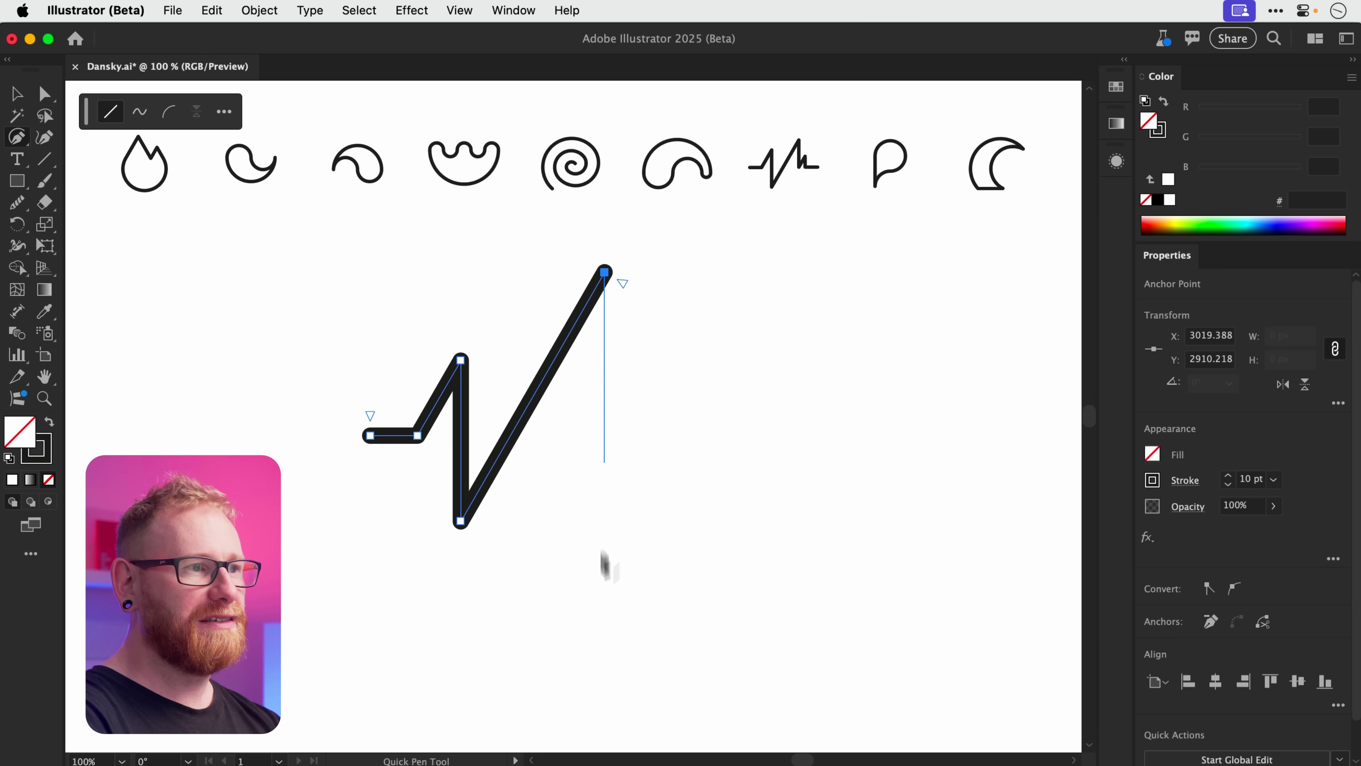
{"action": "left_click", "coordinate": [605, 601]}
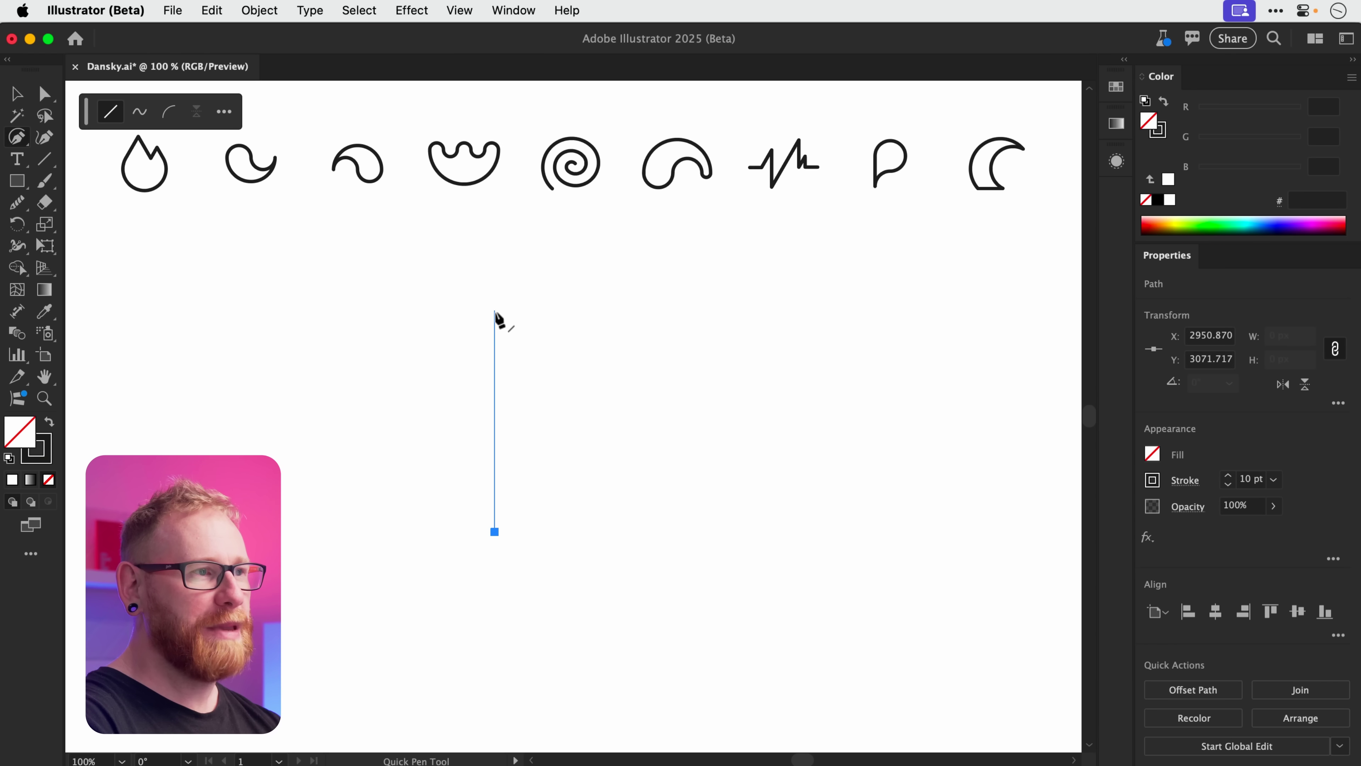
Draw the P's tall straight stem, round bowl, and a lower curve sweeping down past the stem, then select its end anchor.
{"action": "left_click", "coordinate": [494, 324]}
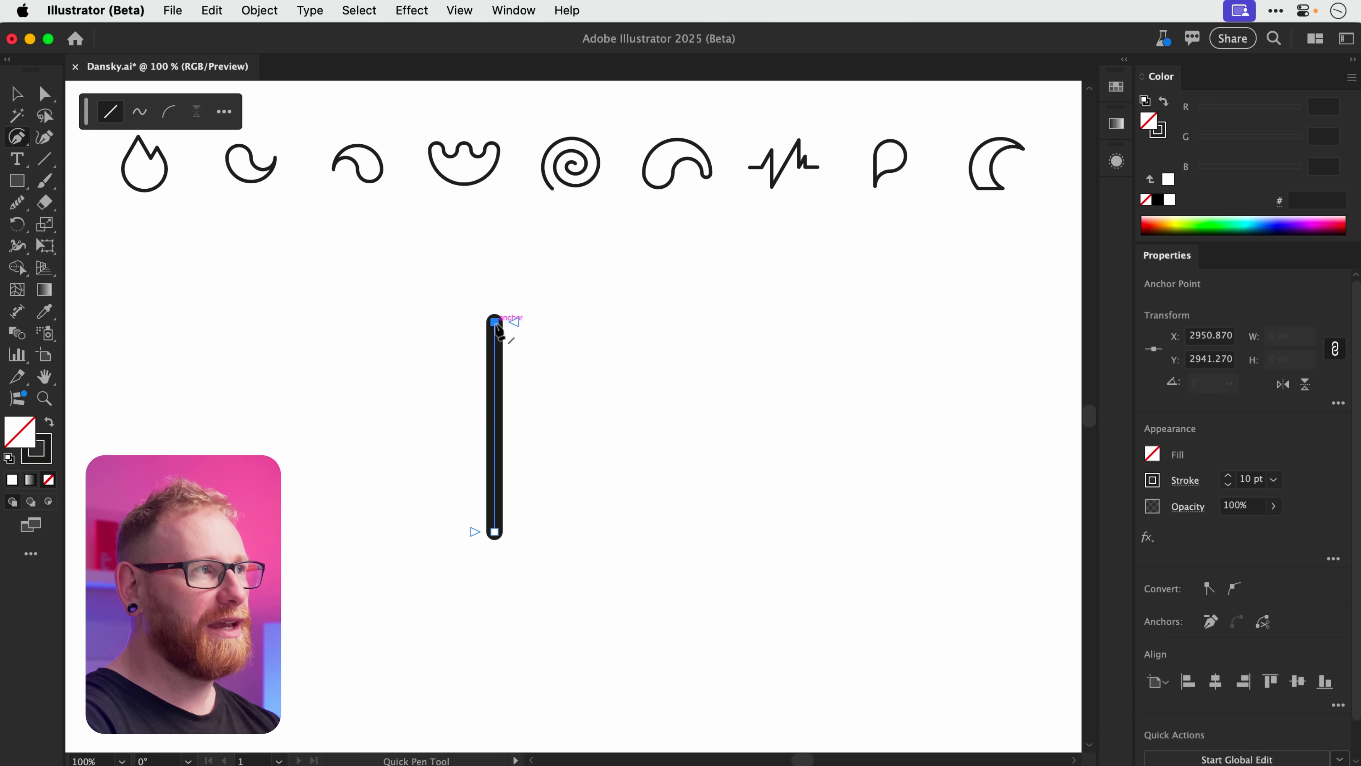
{"action": "key", "text": "2"}
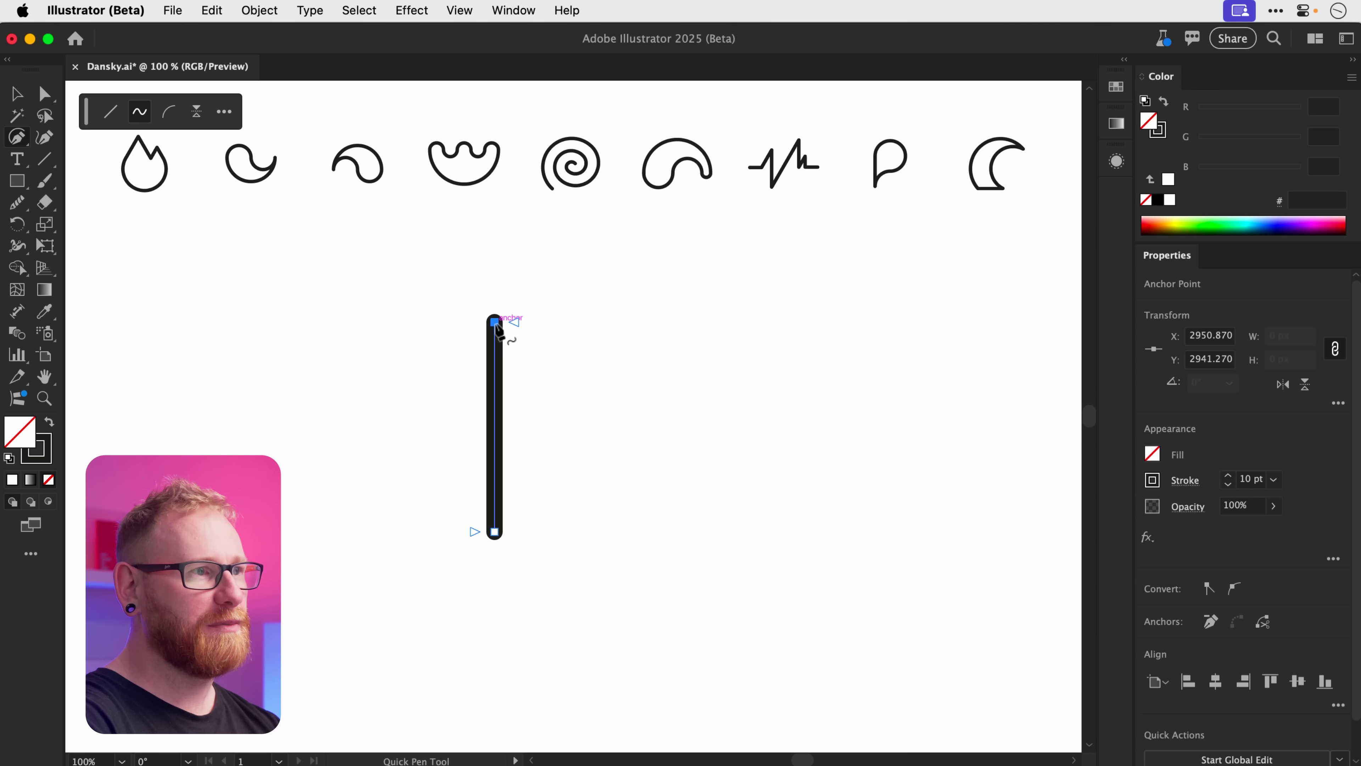
{"action": "left_click", "coordinate": [589, 416]}
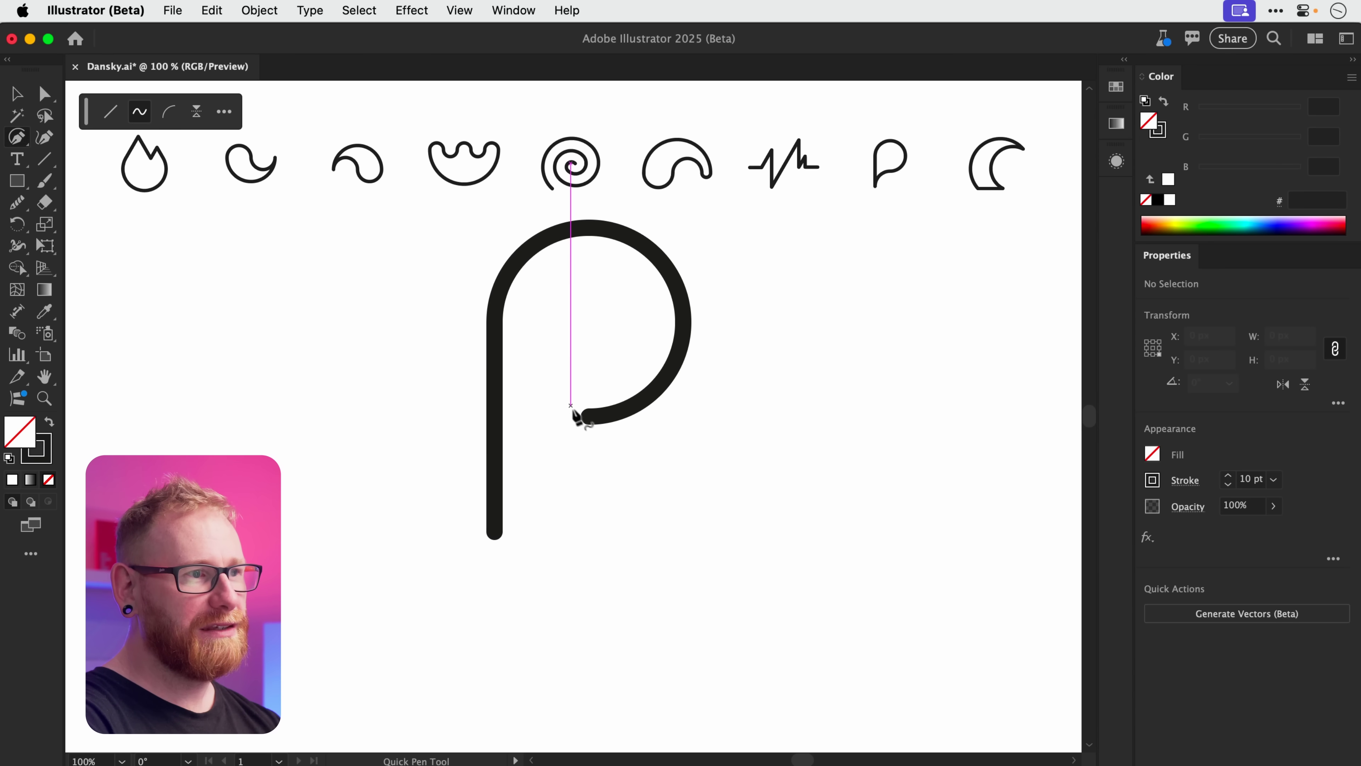
{"action": "left_click", "coordinate": [589, 418]}
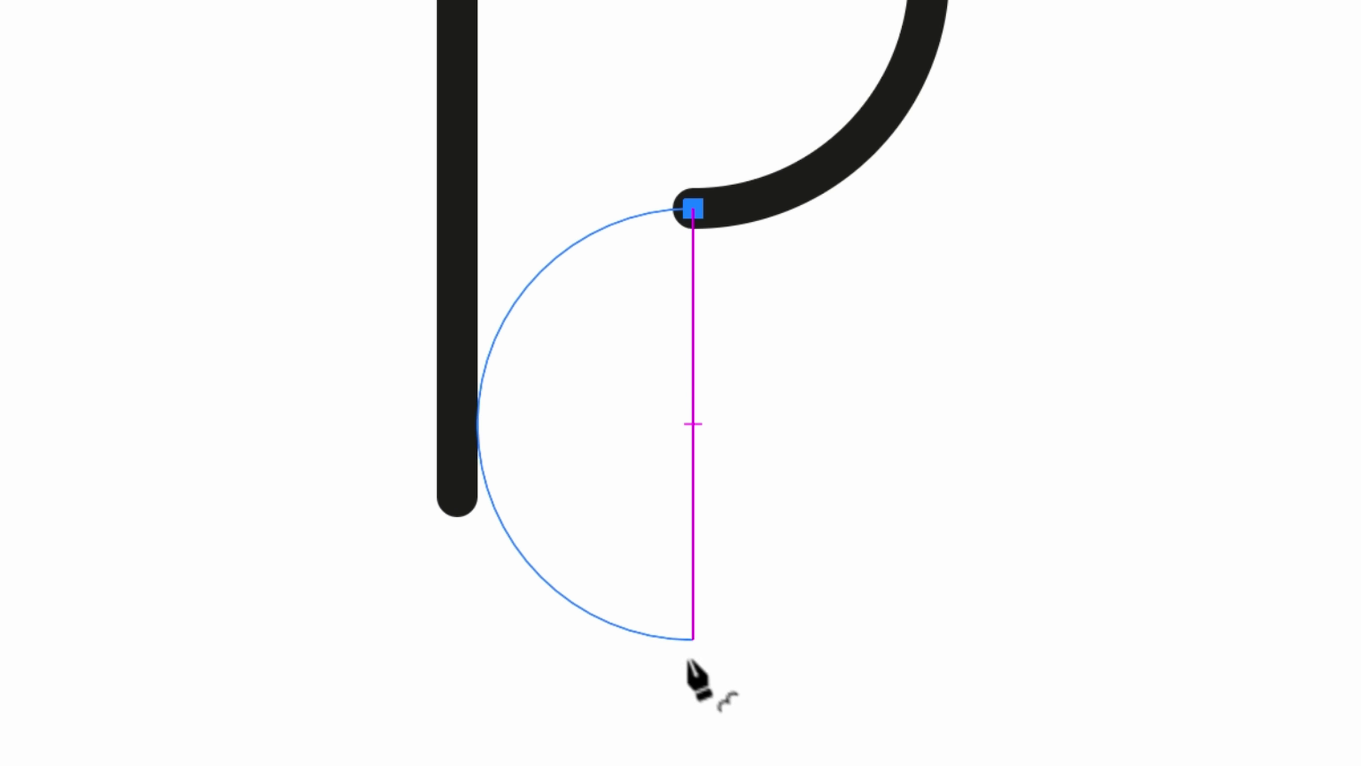
{"action": "left_click", "coordinate": [694, 674]}
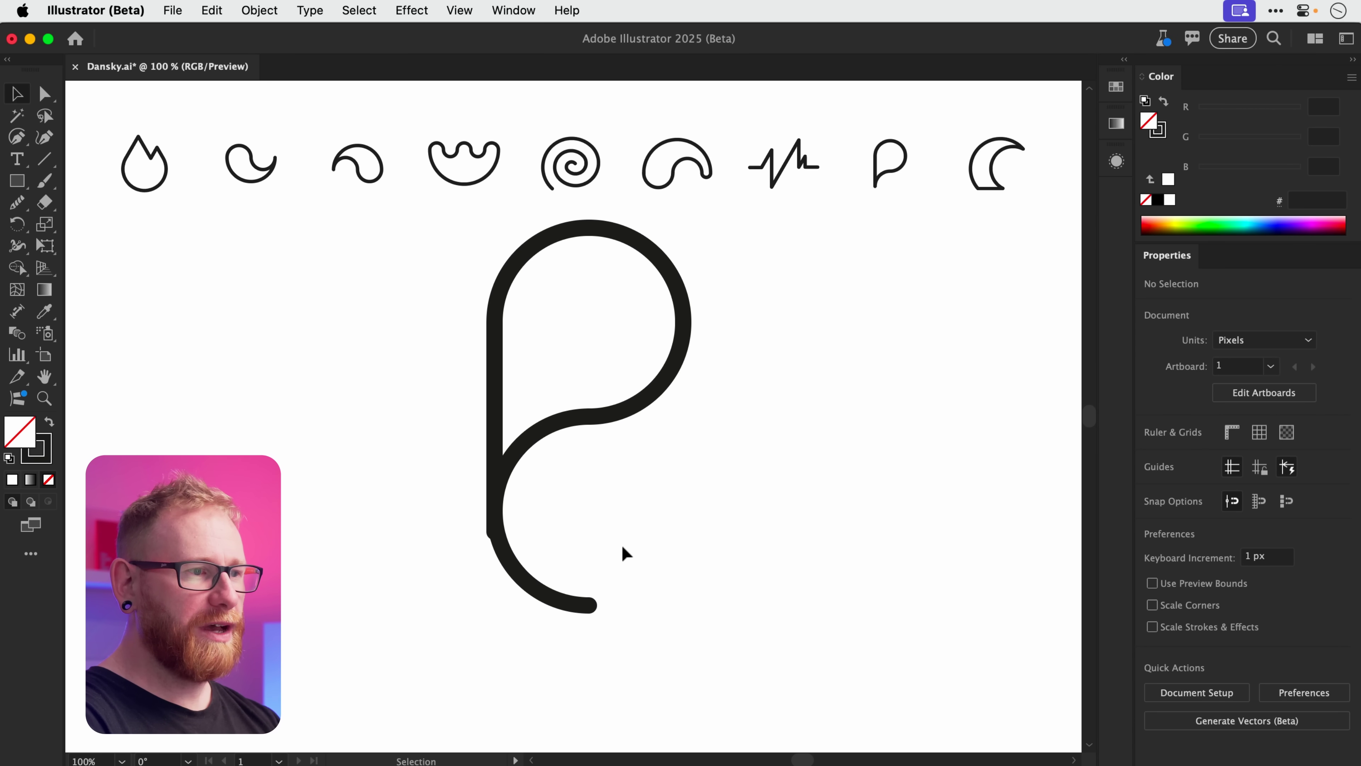
{"action": "key", "text": "a"}
{"action": "left_click", "coordinate": [589, 606]}
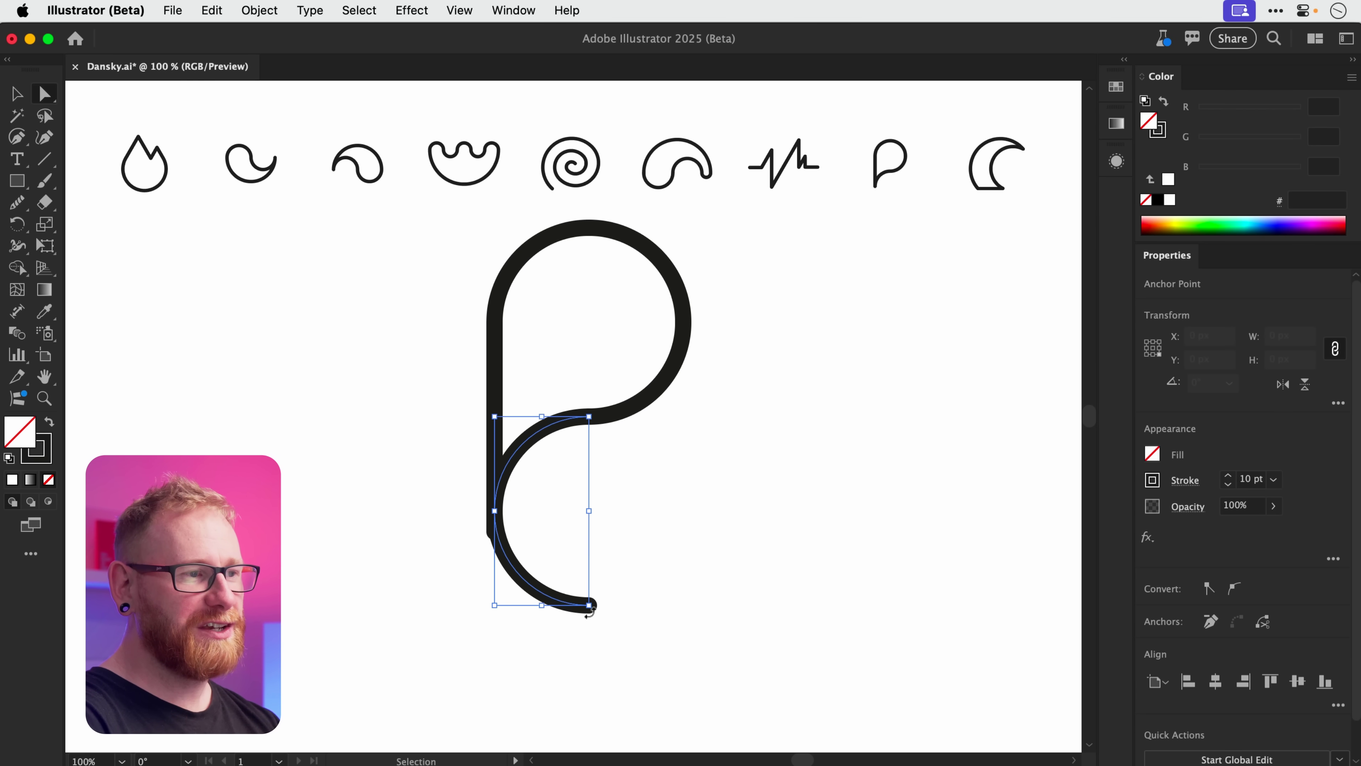
Delete the extra final segment and inspect the stem's foot join in Outline view before returning to 100%.
{"action": "key", "text": "Delete"}
{"action": "left_click", "coordinate": [591, 597]}
{"action": "key", "text": "super+y"}
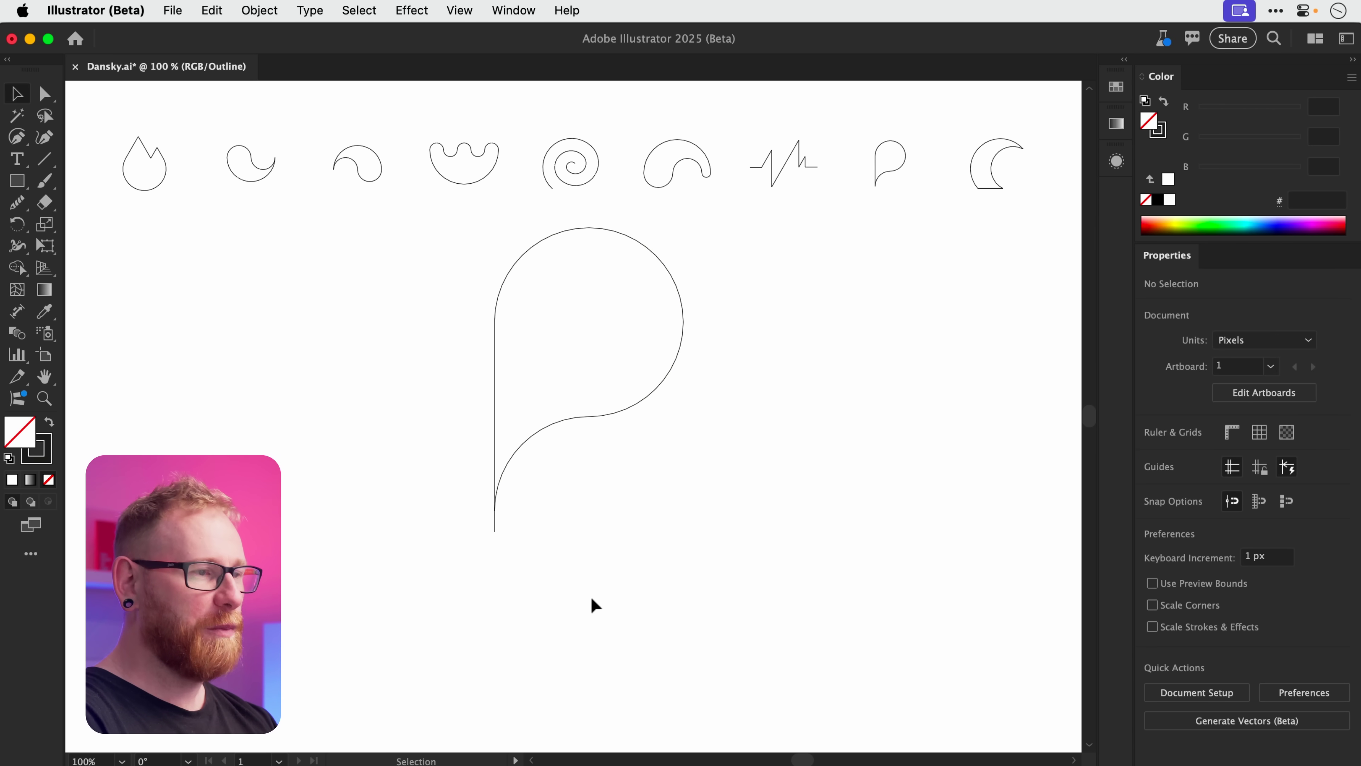
{"action": "key", "text": "z"}
{"action": "left_click_drag", "start_coordinate": [488, 503], "coordinate": [1036, 602]}
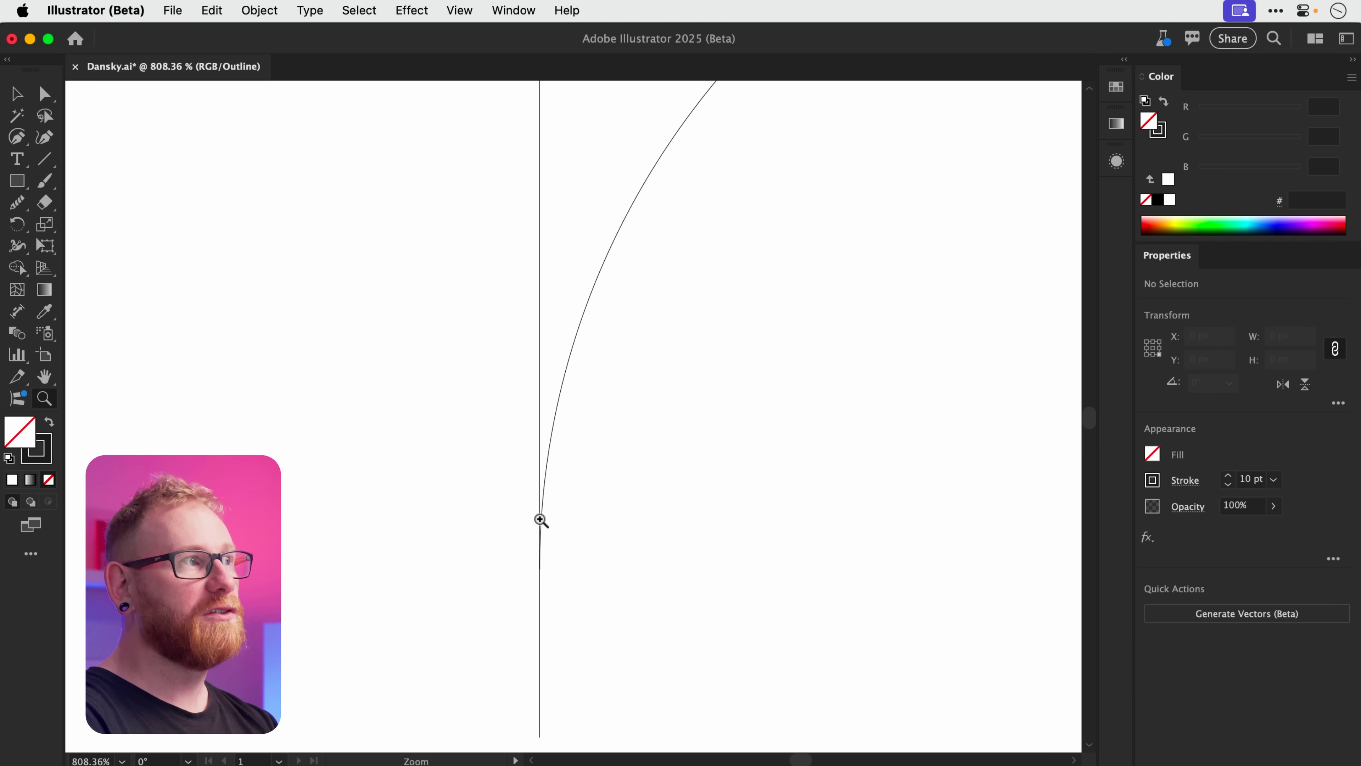
{"action": "mouse_move", "coordinate": [539, 519]}
{"action": "left_mouse_down"}
{"action": "mouse_move", "coordinate": [889, 581]}
{"action": "mouse_move", "coordinate": [389, 474]}
{"action": "mouse_move", "coordinate": [517, 509]}
{"action": "left_mouse_up"}
{"action": "key", "text": "v"}
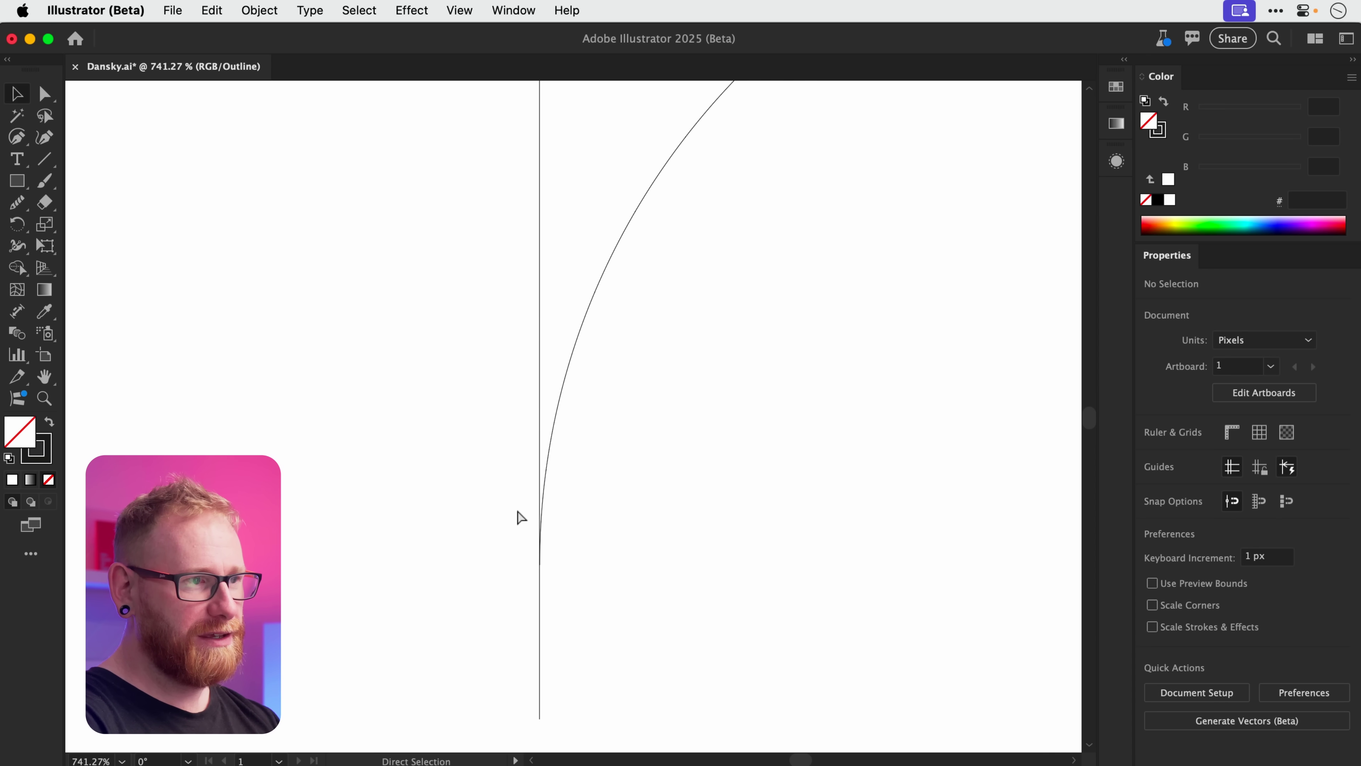
{"action": "key", "text": "super+1"}
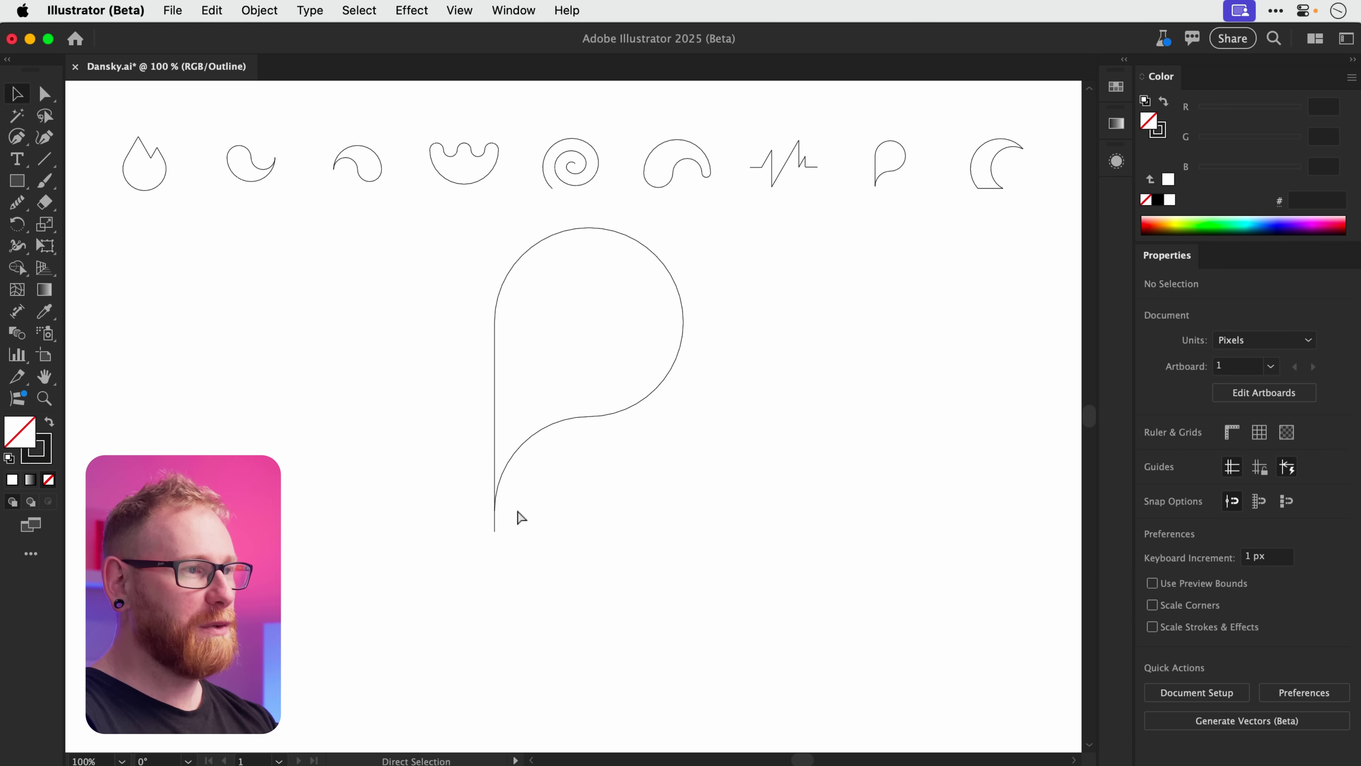
{"action": "key", "text": "super+y"}
Move the whole P shape lower on the artboard.
{"action": "left_click_drag", "start_coordinate": [440, 317], "coordinate": [630, 476]}
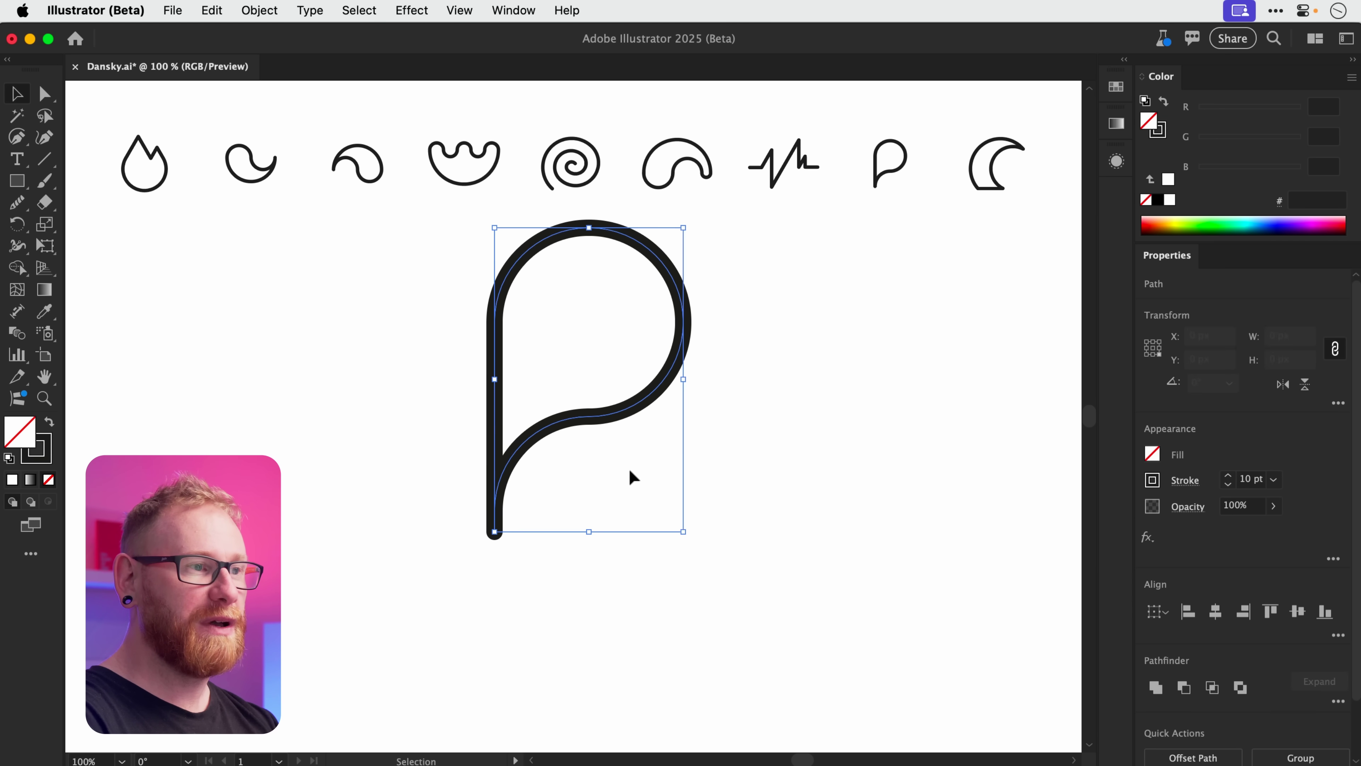
{"action": "left_click_drag", "start_coordinate": [595, 429], "coordinate": [617, 513]}
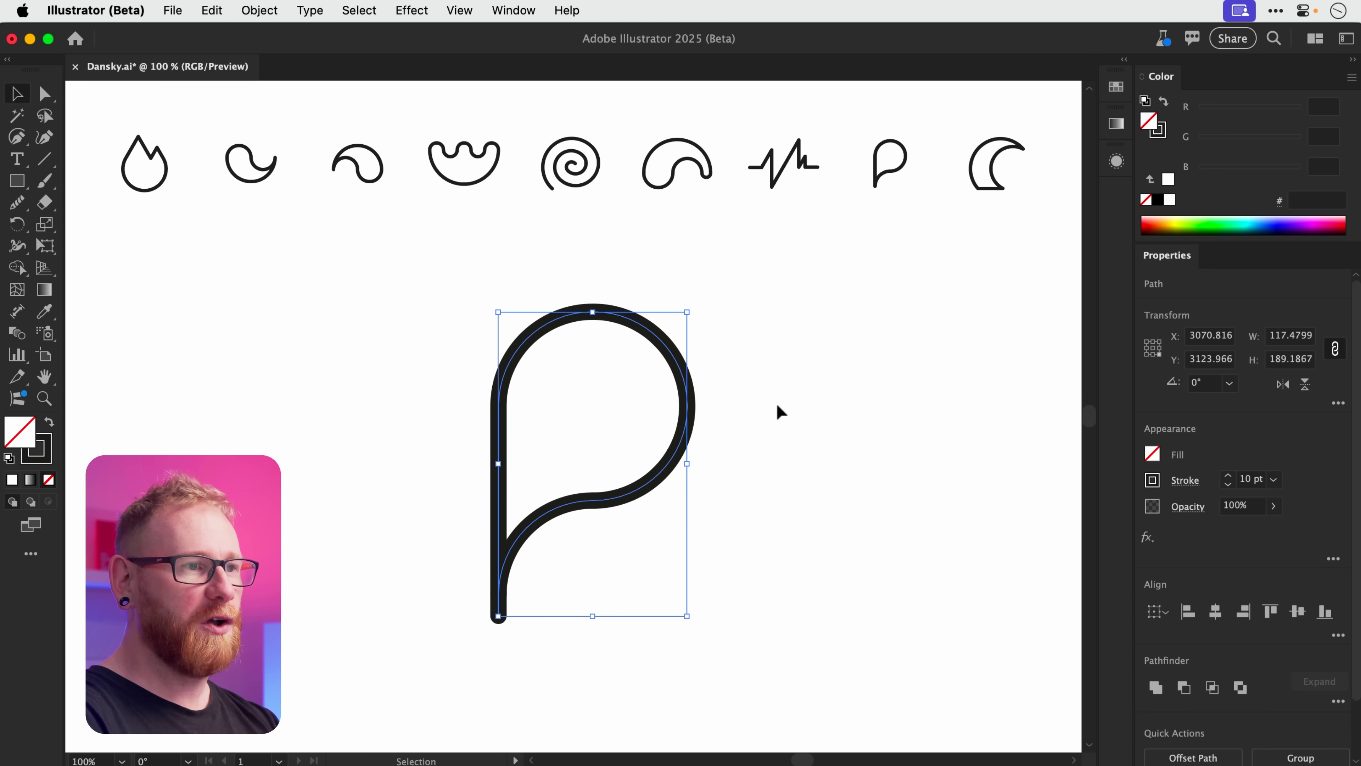
{"action": "left_click", "coordinate": [780, 405]}
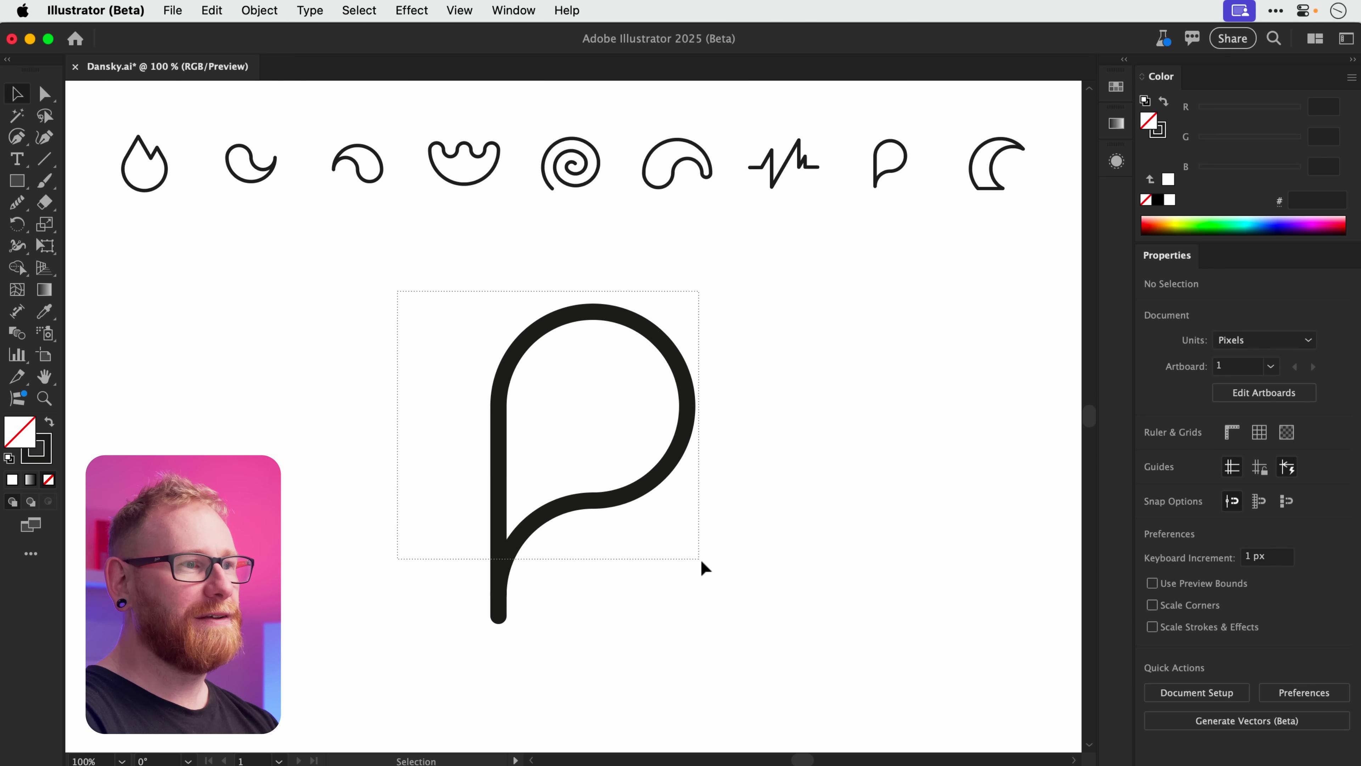
Delete the P and draw the crescent's flat straight base with the Quick Pen.
{"action": "left_click_drag", "start_coordinate": [701, 559], "coordinate": [701, 559]}
{"action": "key", "text": "Delete"}
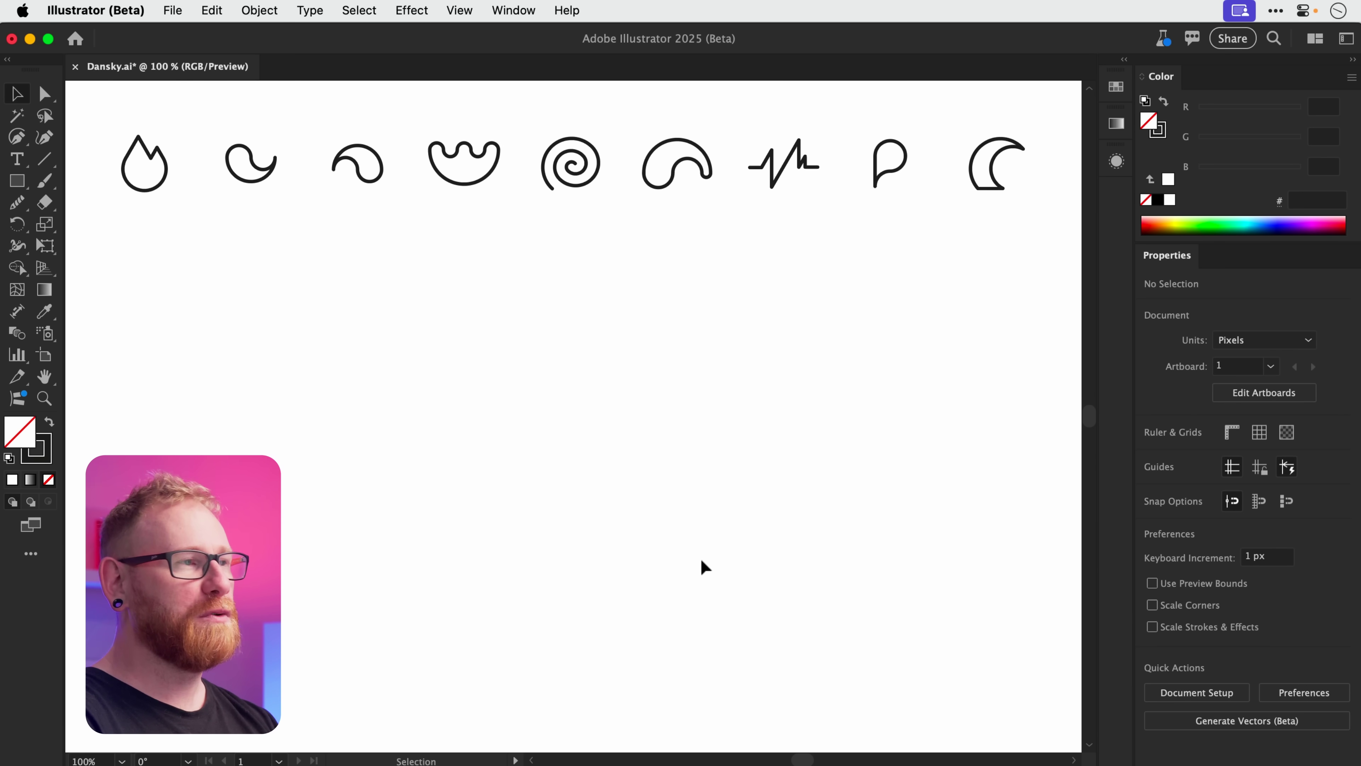
{"action": "key", "text": "p"}
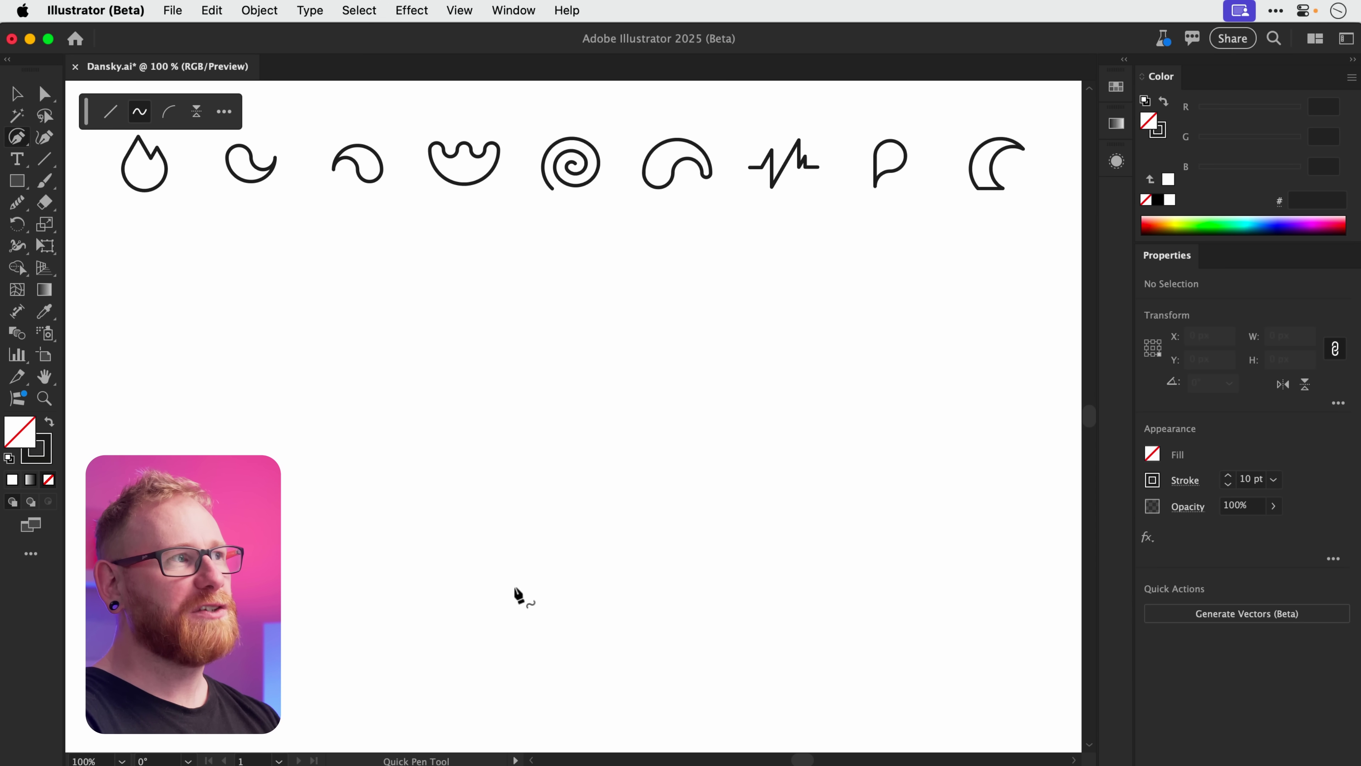
{"action": "key", "text": "1"}
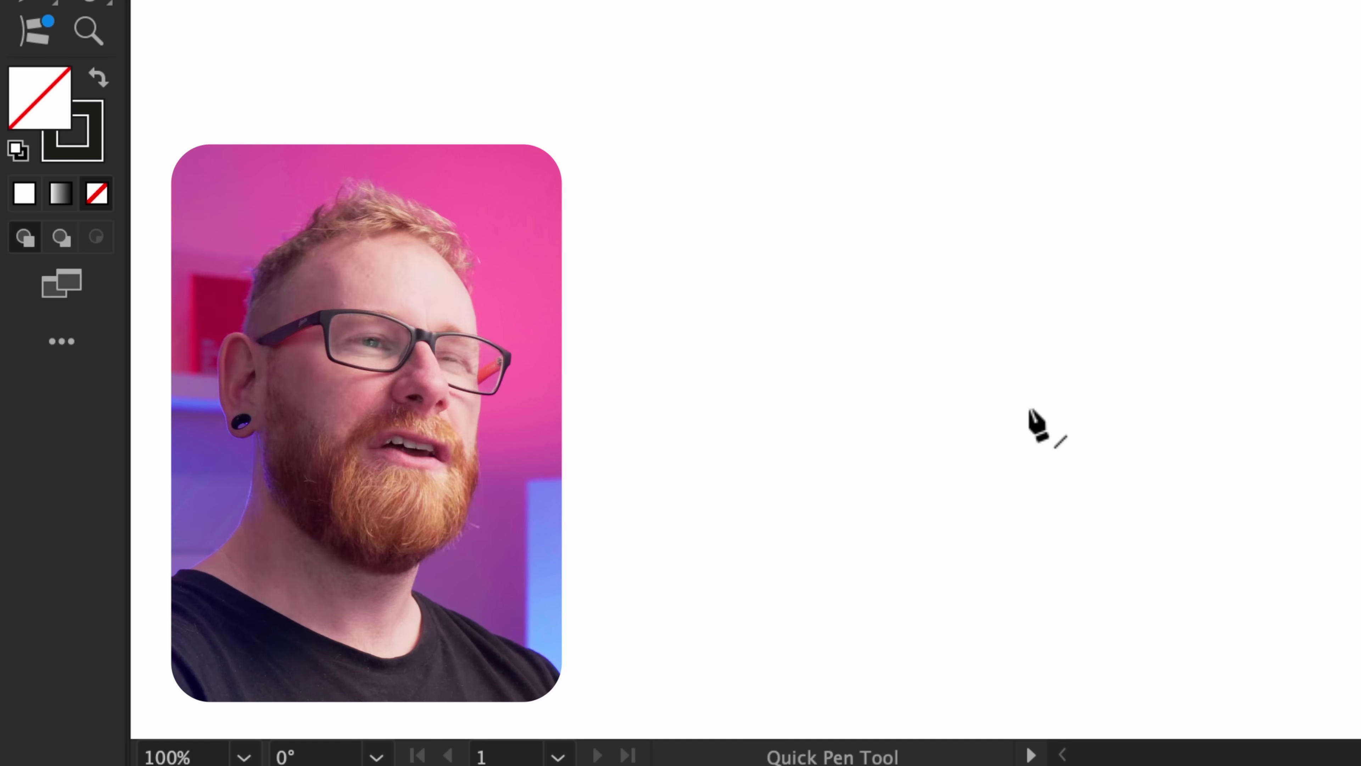
{"action": "left_click", "coordinate": [1027, 405]}
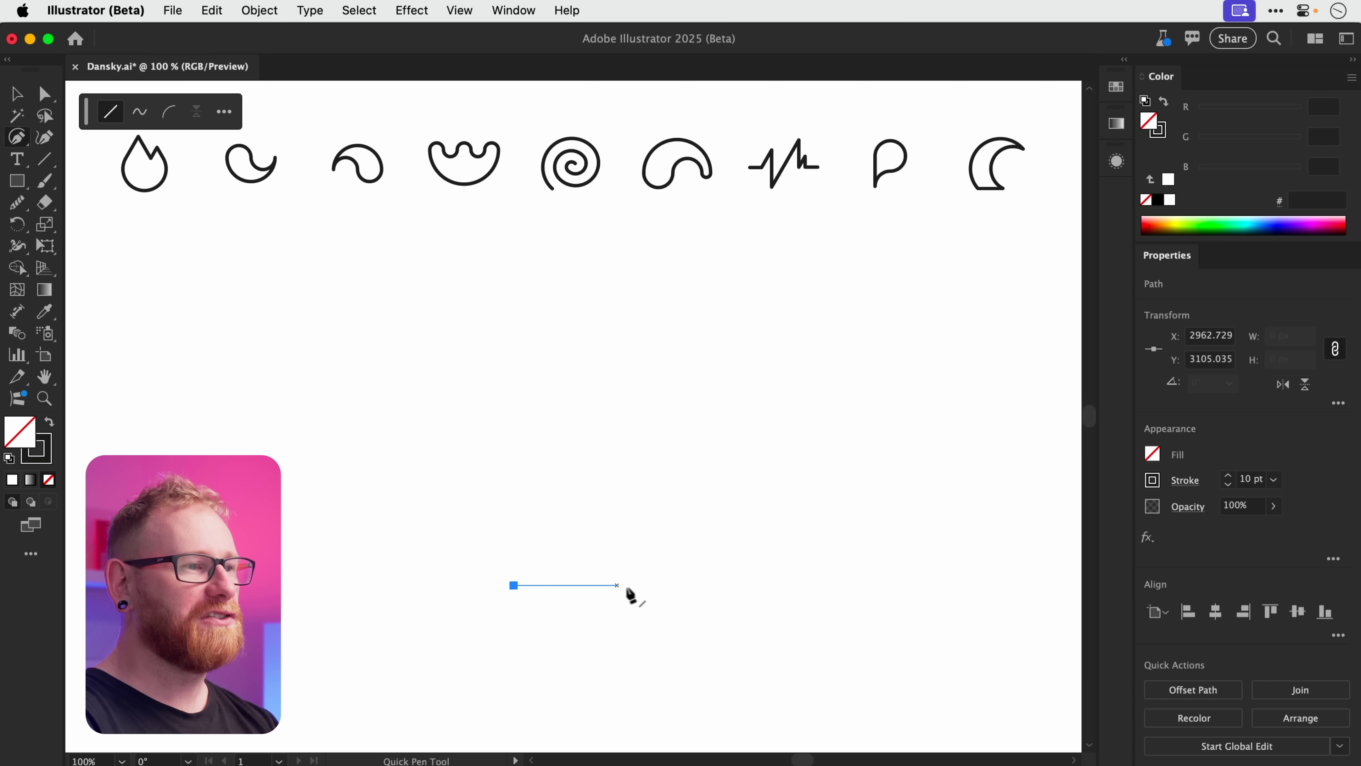
{"action": "left_click", "coordinate": [654, 585]}
Add the crescent's inner arc and a flipped outer arc closing back at the start anchor.
{"action": "key", "text": "c"}
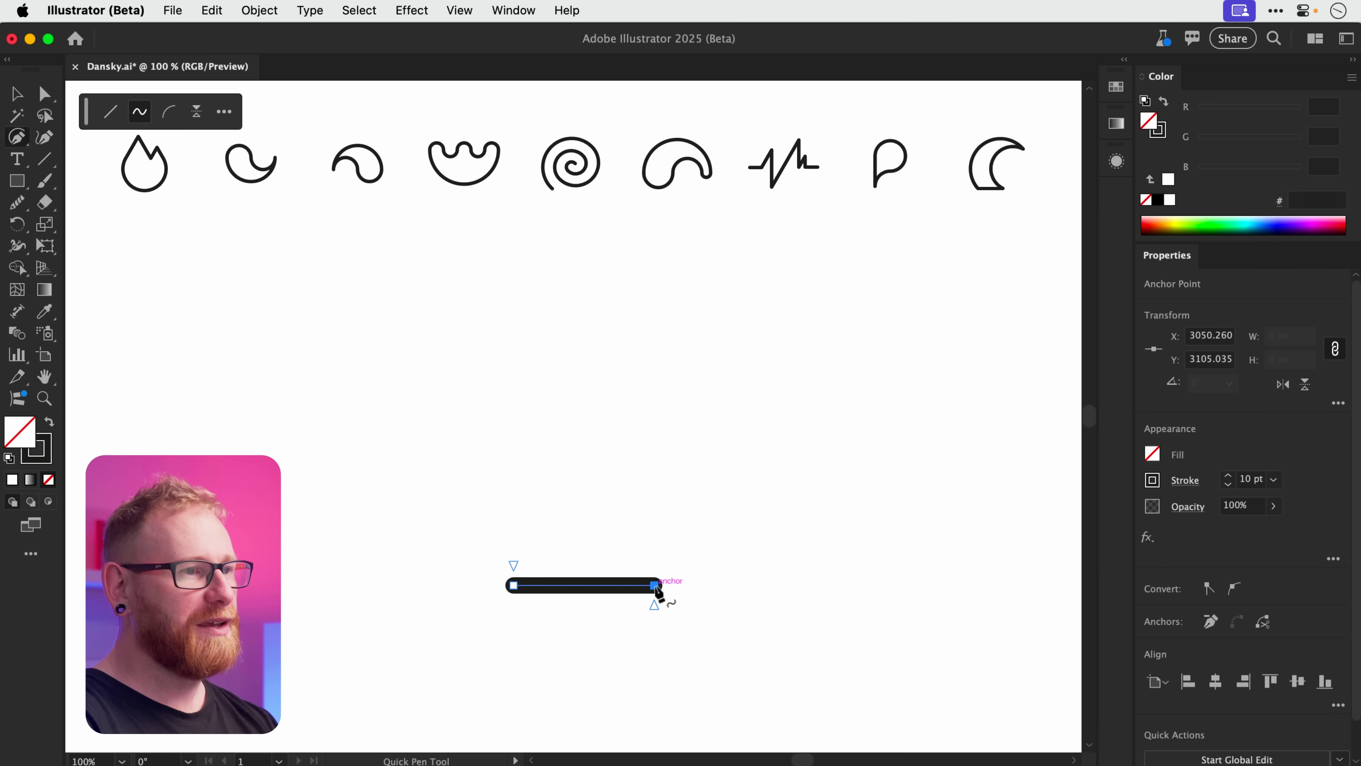
{"action": "key", "text": "a"}
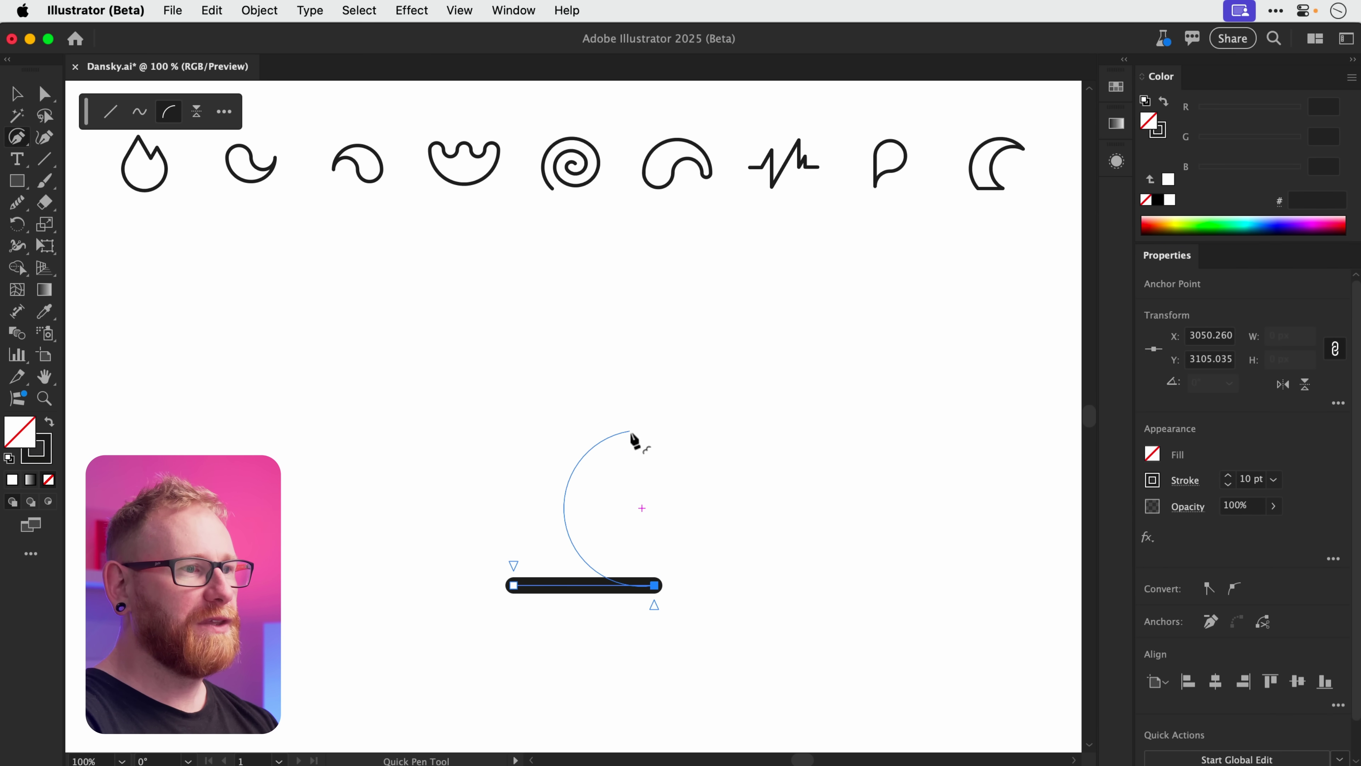
{"action": "left_click", "coordinate": [749, 376]}
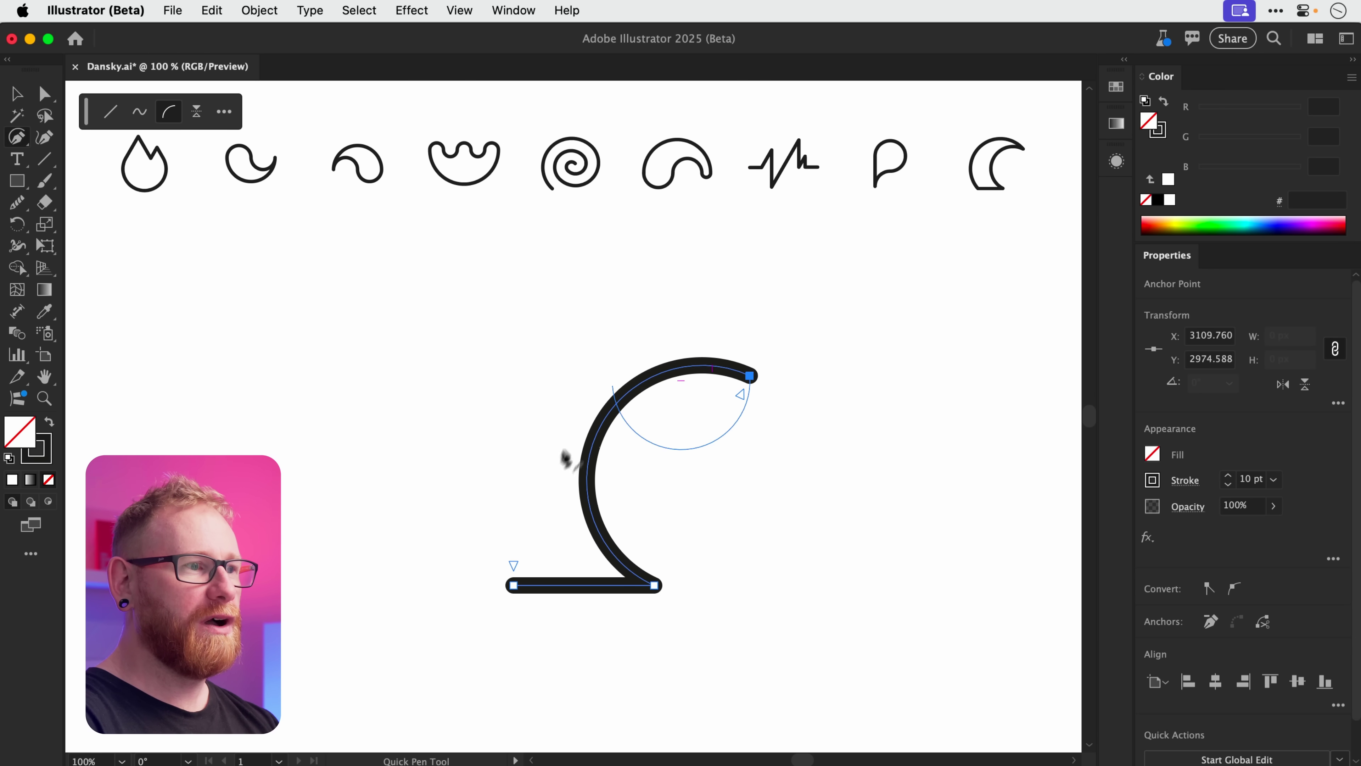
{"action": "key", "text": "f"}
{"action": "left_click", "coordinate": [513, 585]}
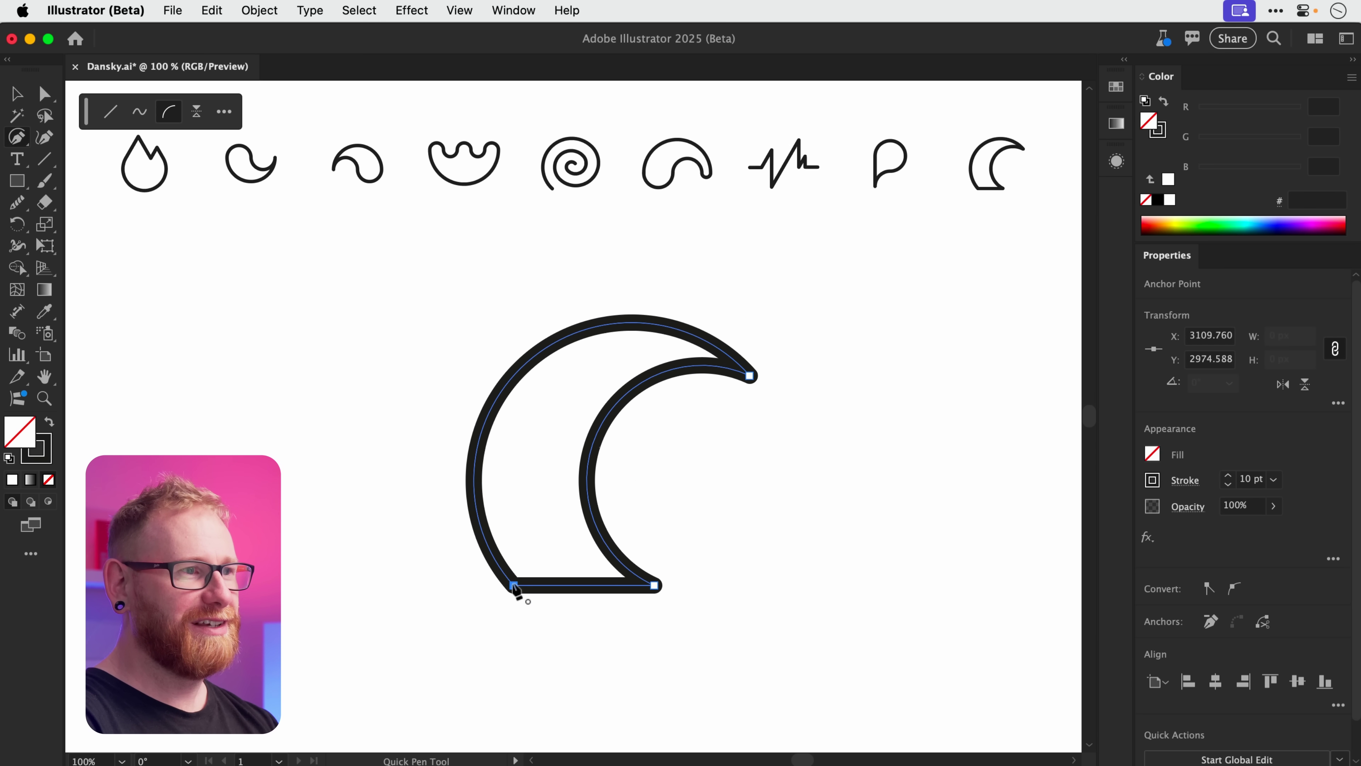